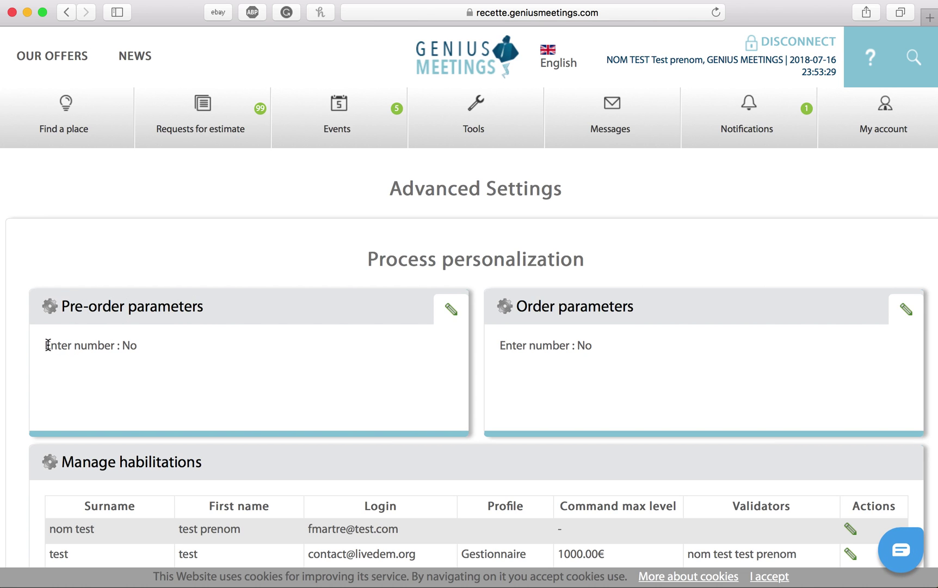
Examine the Pre-order parameters options for number entry, description, status, amount and multiple numbers, and reset the form
drag(44, 349, 188, 360)
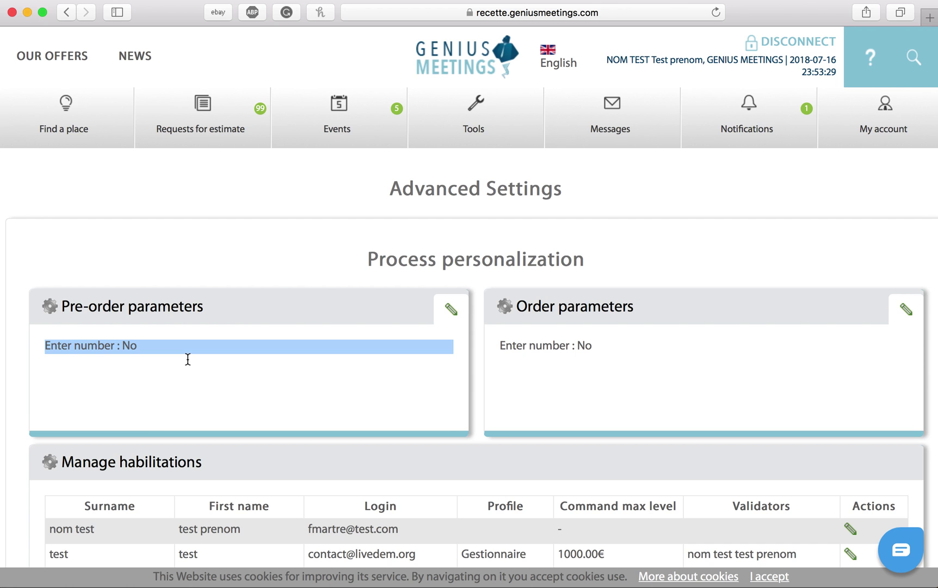
click(188, 360)
click(450, 311)
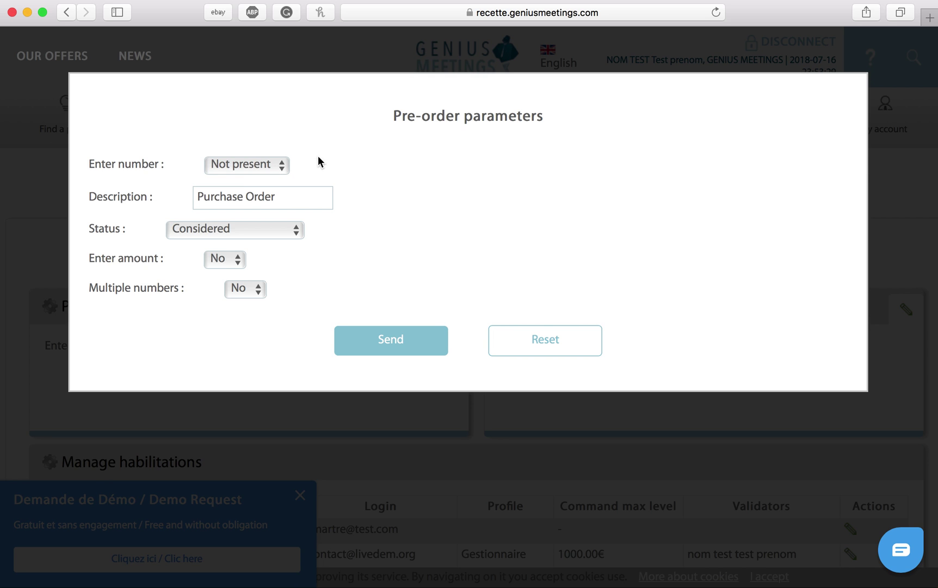
click(283, 168)
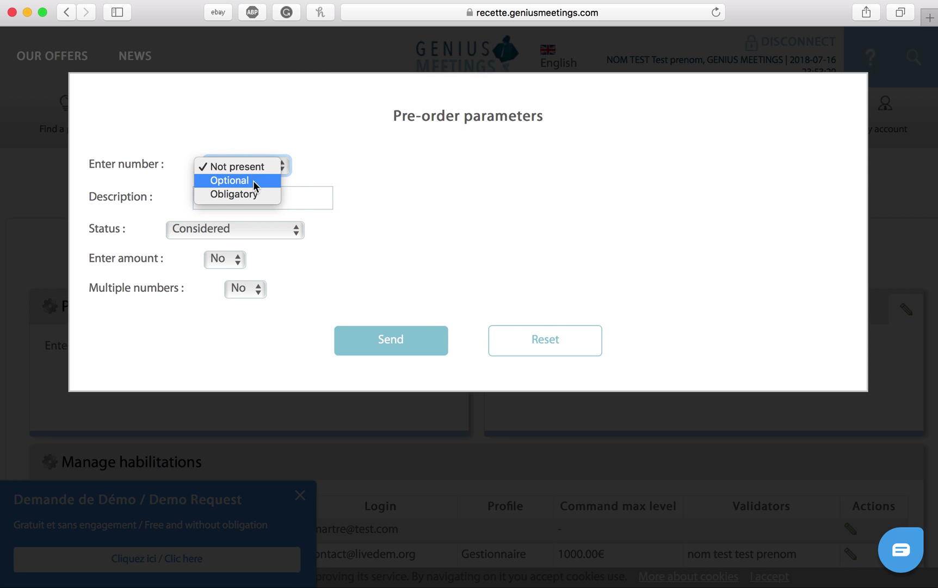
click(303, 166)
click(267, 196)
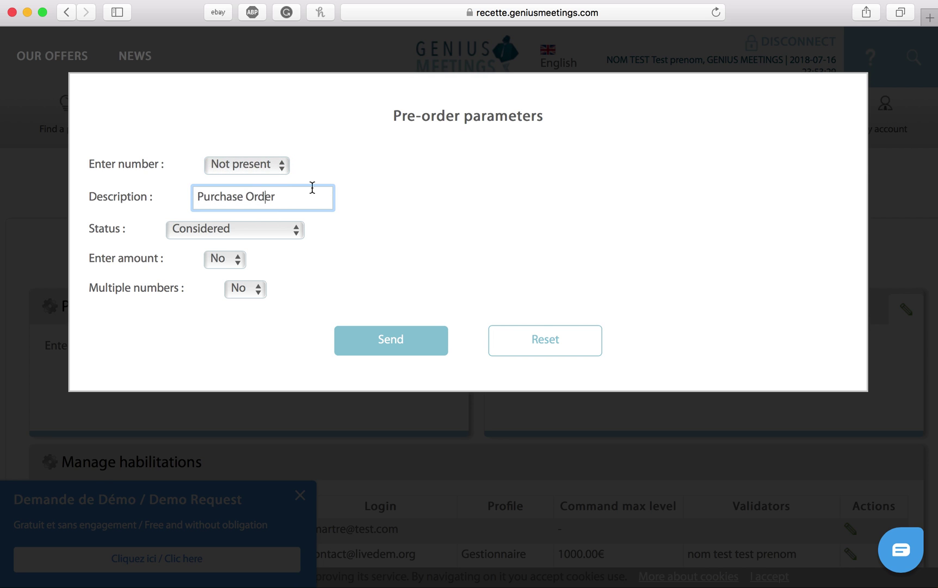
click(266, 237)
click(308, 251)
click(240, 260)
click(317, 240)
click(260, 289)
click(333, 282)
click(260, 290)
click(324, 282)
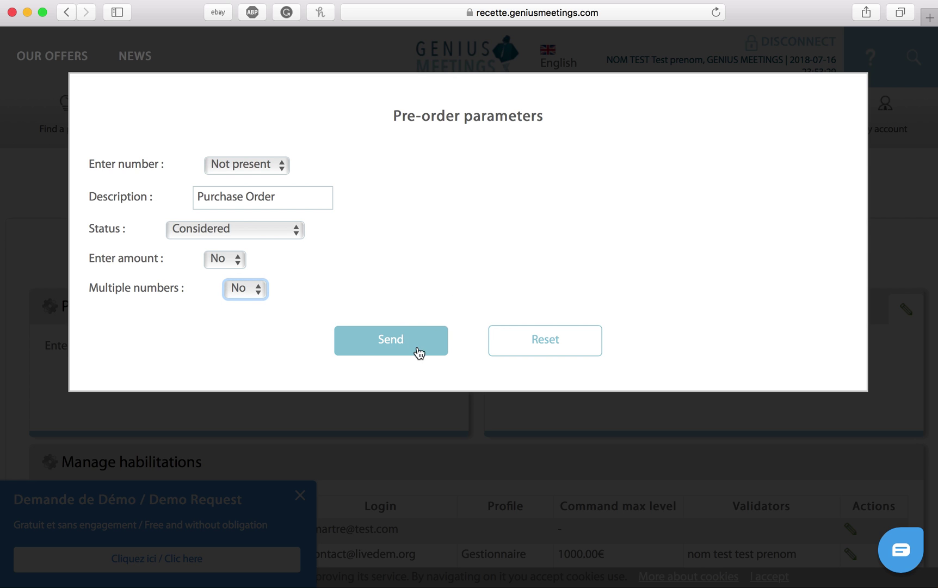
click(552, 340)
Examine the Manage habilitations table, including the contacts' logins, command max levels and validators
scroll(587, 224, down, 7)
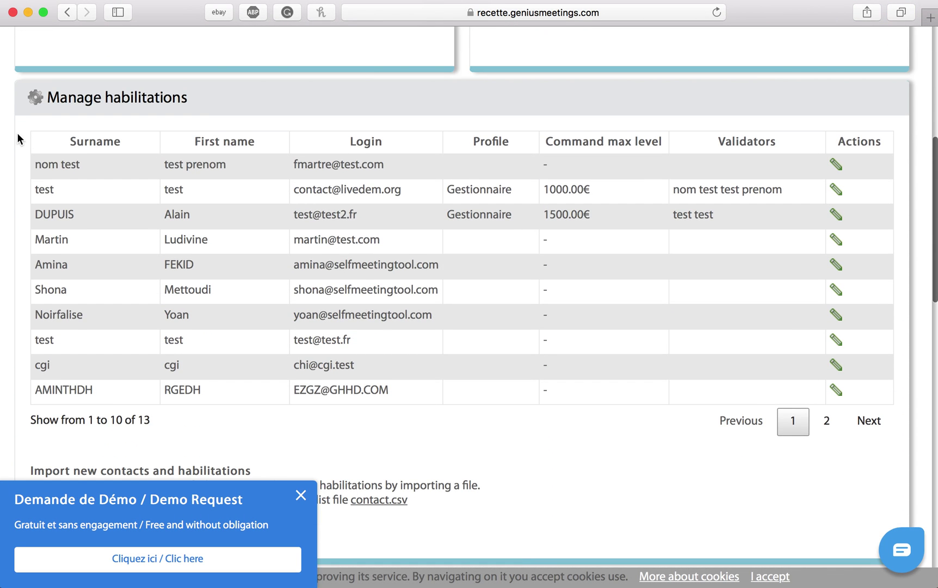
drag(48, 96, 212, 104)
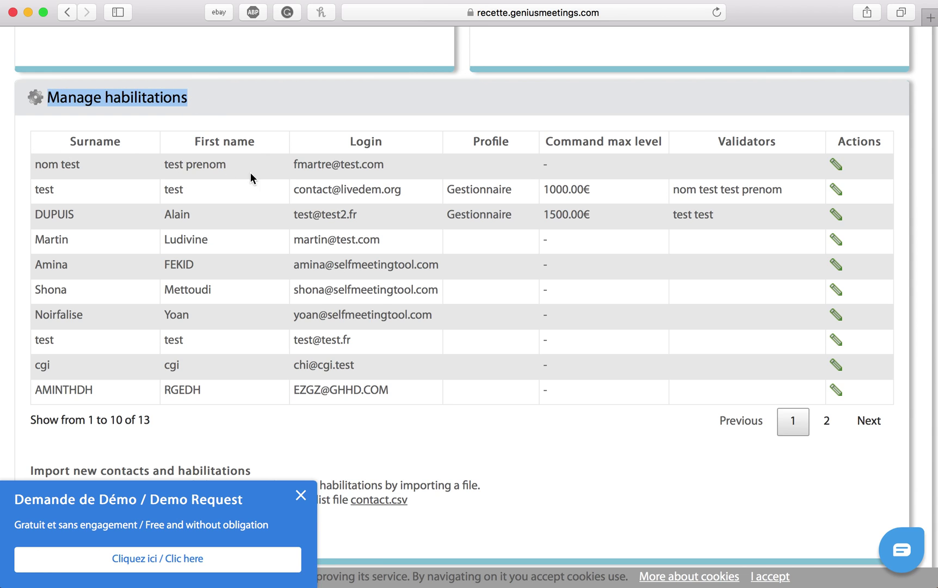
drag(292, 190, 421, 191)
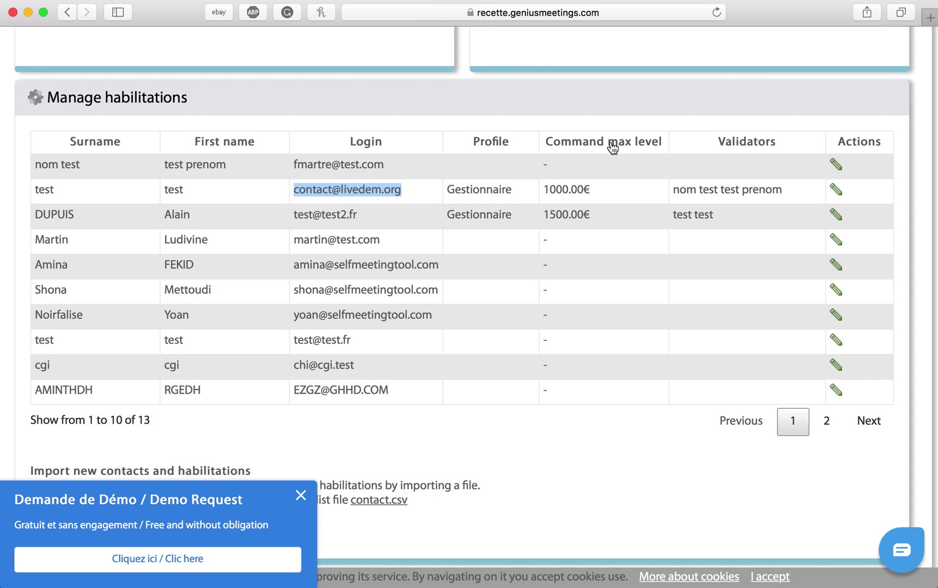
drag(681, 189, 755, 185)
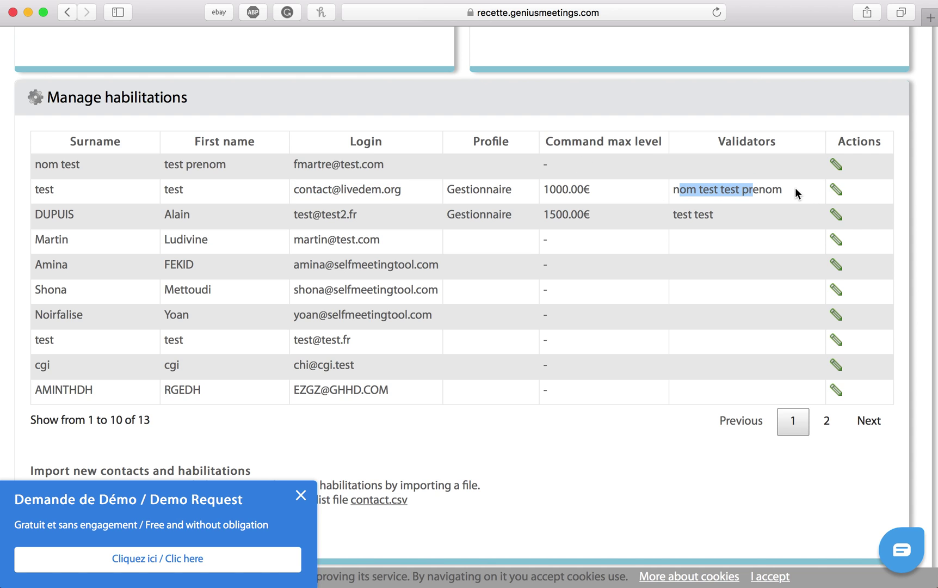
Review the Command max level and Validators fields of the contact with the 1000.00€ limit, and reset the form
click(835, 190)
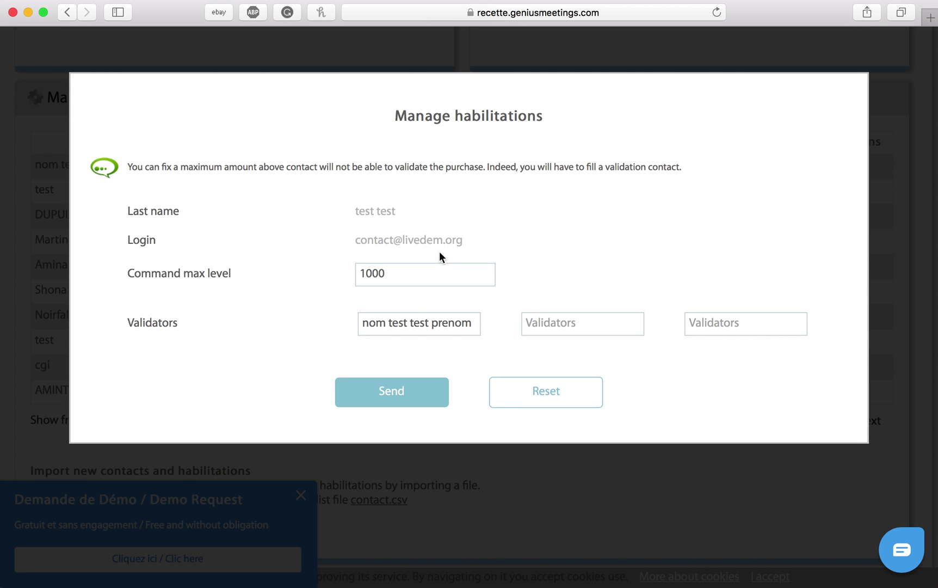
click(386, 275)
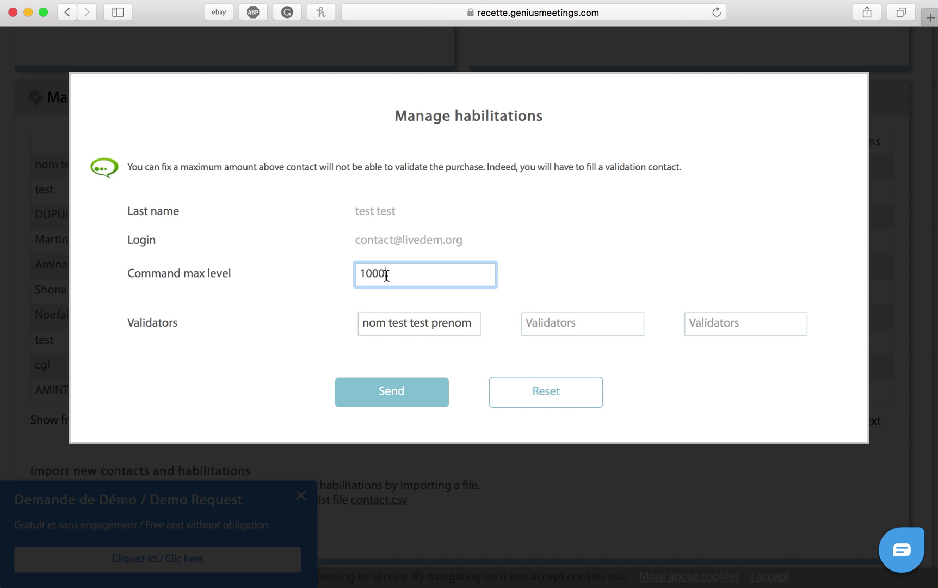
click(130, 273)
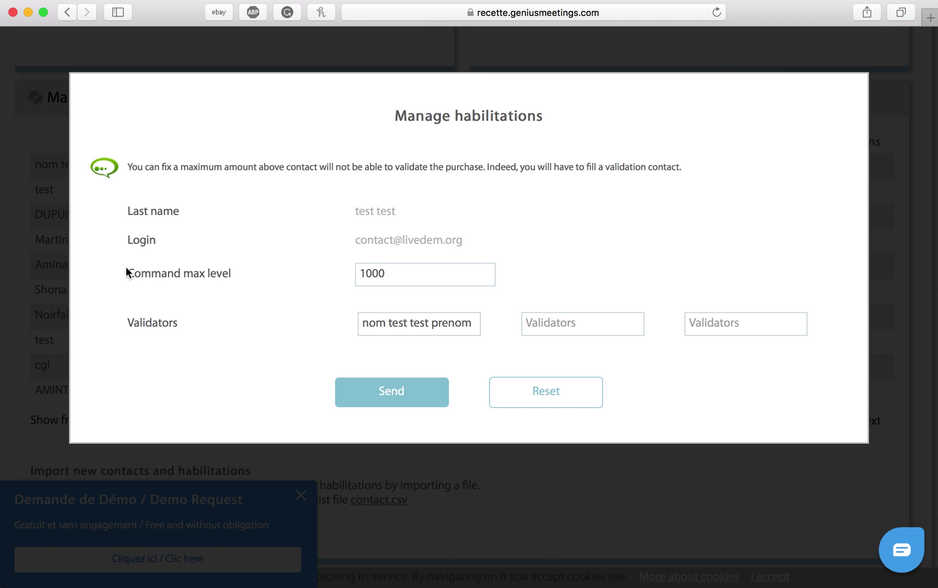
triple_click(258, 280)
drag(121, 323, 409, 325)
click(437, 309)
click(543, 396)
Check the signed-in account in the page header and find it in the Manage habilitations table
scroll(593, 62, up, 10)
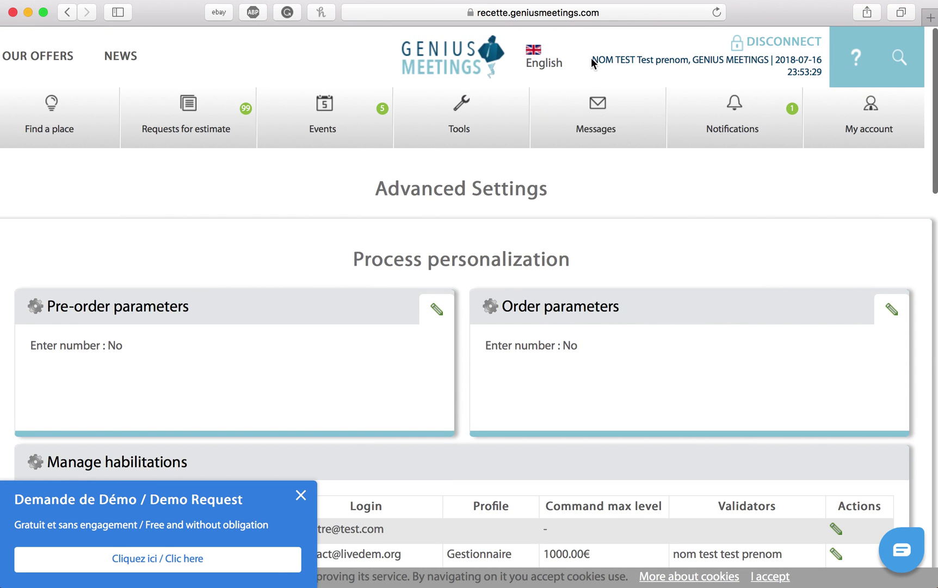
drag(592, 60, 766, 60)
click(675, 215)
scroll(670, 224, down, 2)
scroll(461, 305, down, 10)
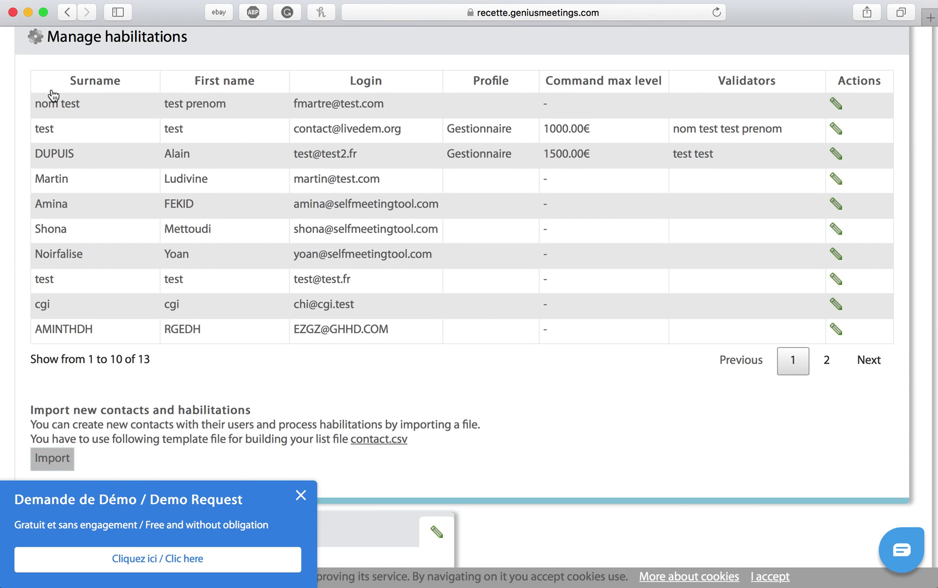
View the file import form for new contacts and habilitations, and reset it
scroll(191, 339, down, 1)
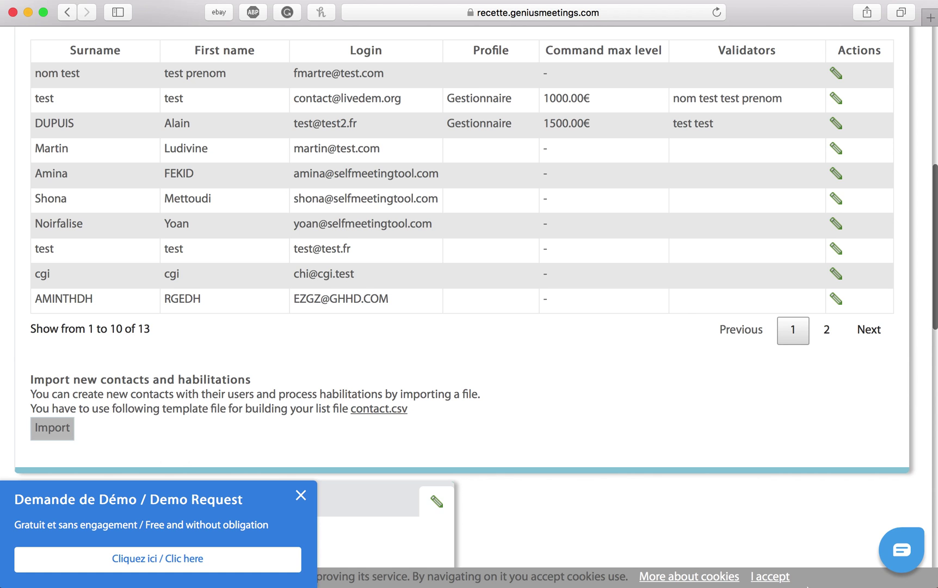
click(50, 426)
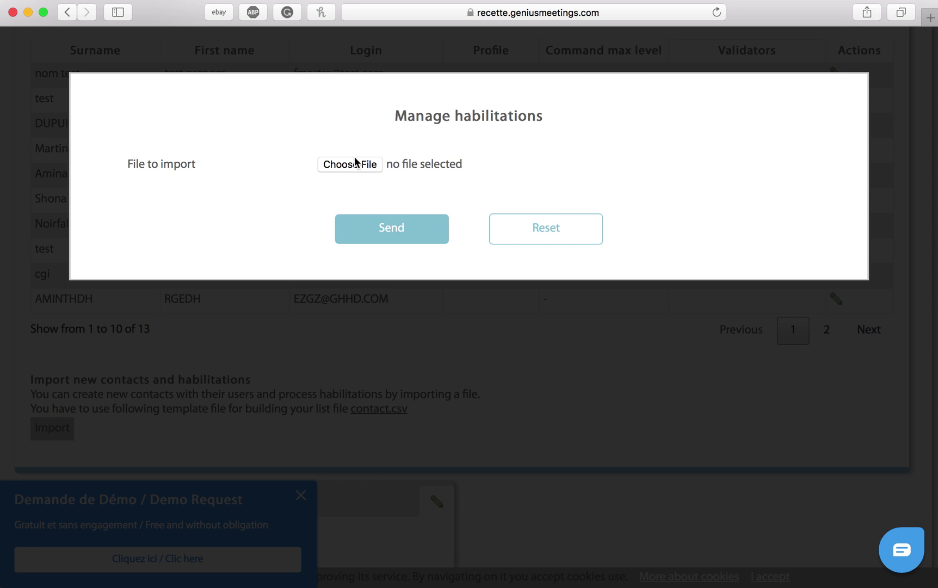
click(549, 239)
scroll(519, 344, up, 1)
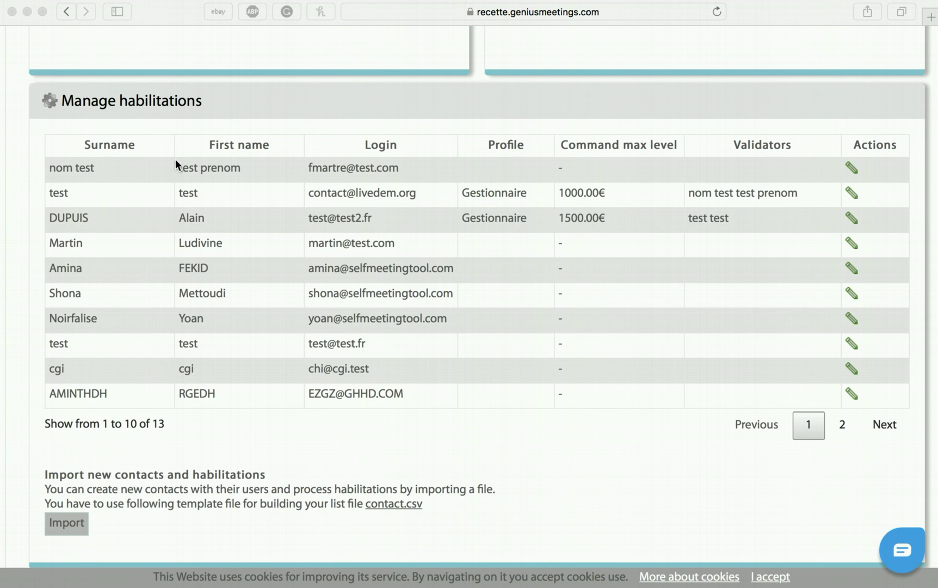
Open the account's User Management page
click(191, 251)
scroll(191, 252, up, 2)
scroll(777, 237, up, 5)
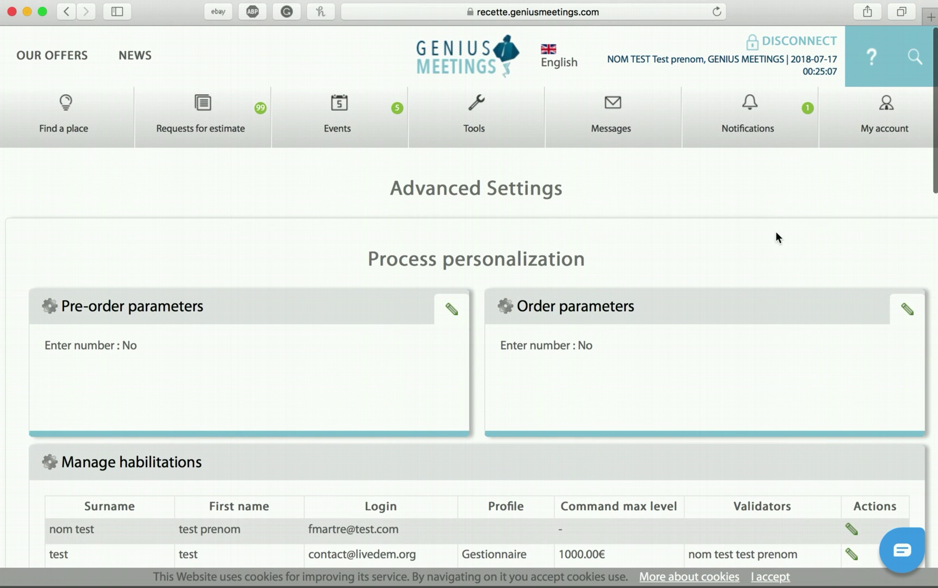
mouse_move(884, 117)
click(837, 215)
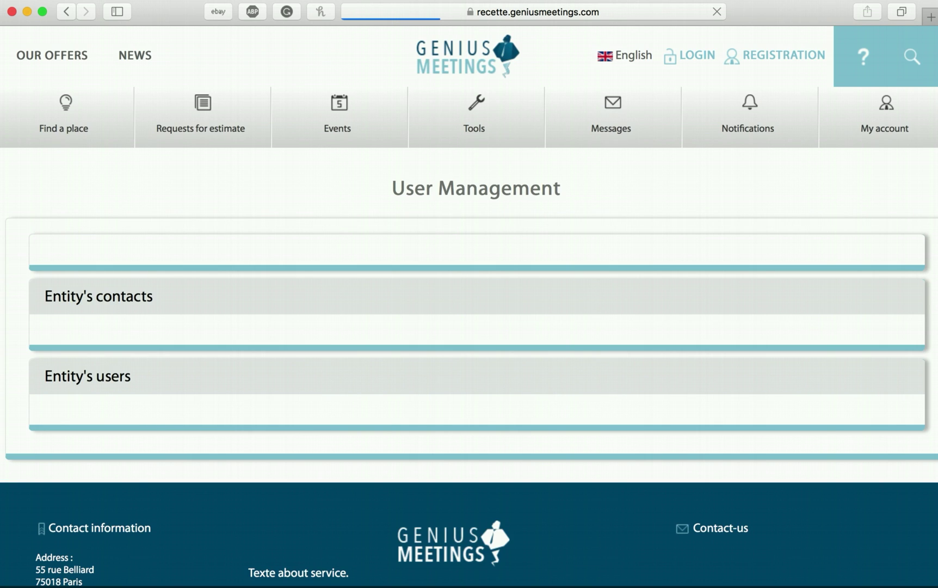
Examine the entity's contacts and the entity's users with their profiles, active status and advanced permissions
scroll(619, 418, down, 5)
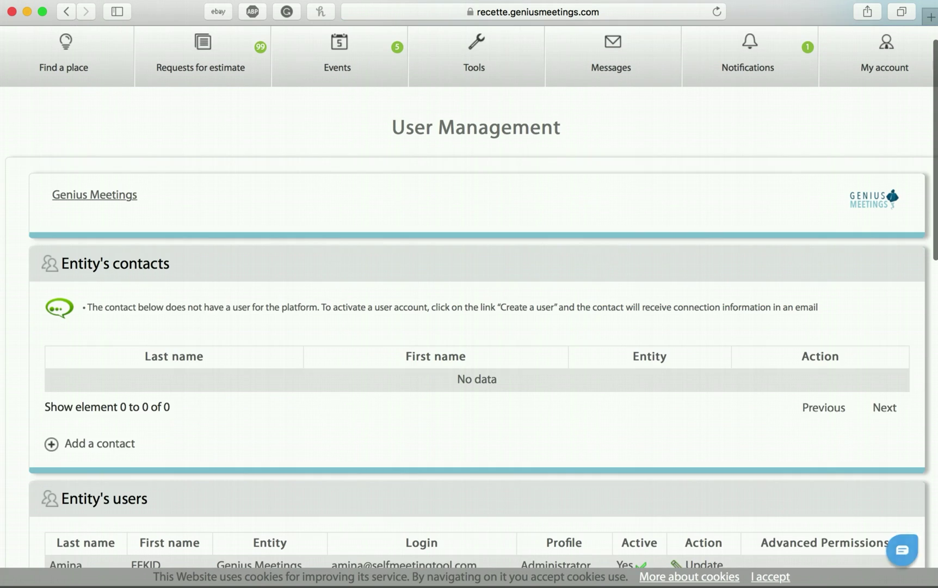
scroll(242, 212, down, 5)
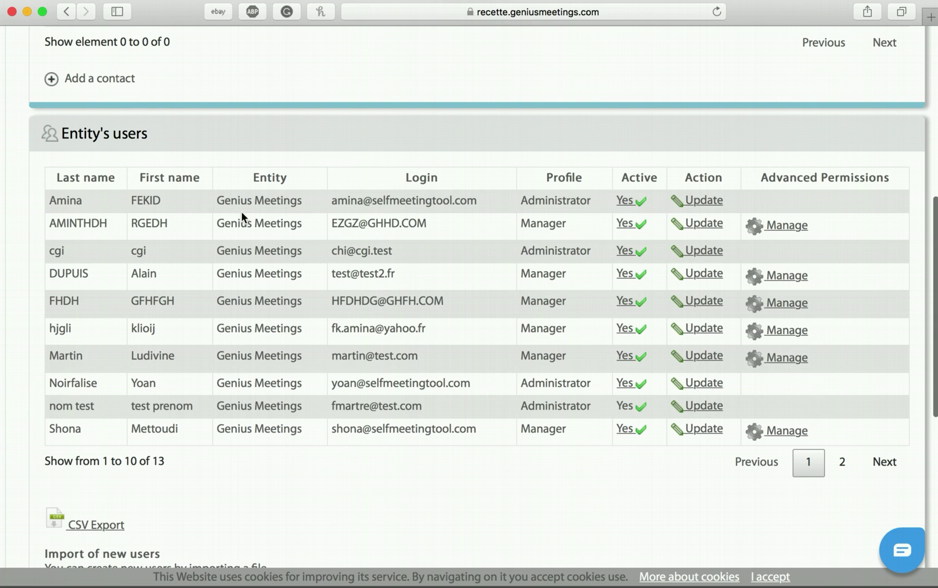
drag(57, 179, 357, 185)
drag(483, 171, 366, 104)
scroll(365, 104, down, 3)
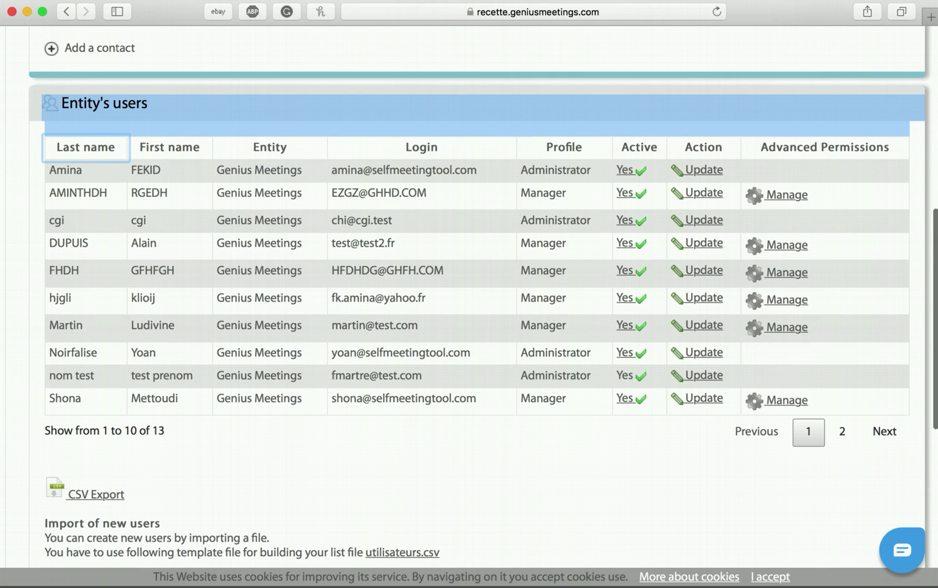
scroll(469, 297, up, 2)
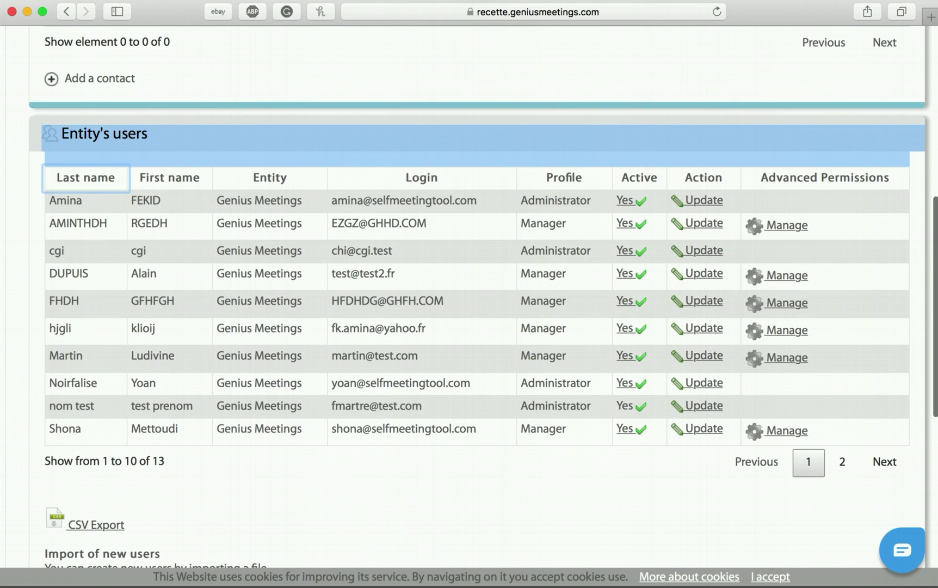
scroll(469, 297, up, 10)
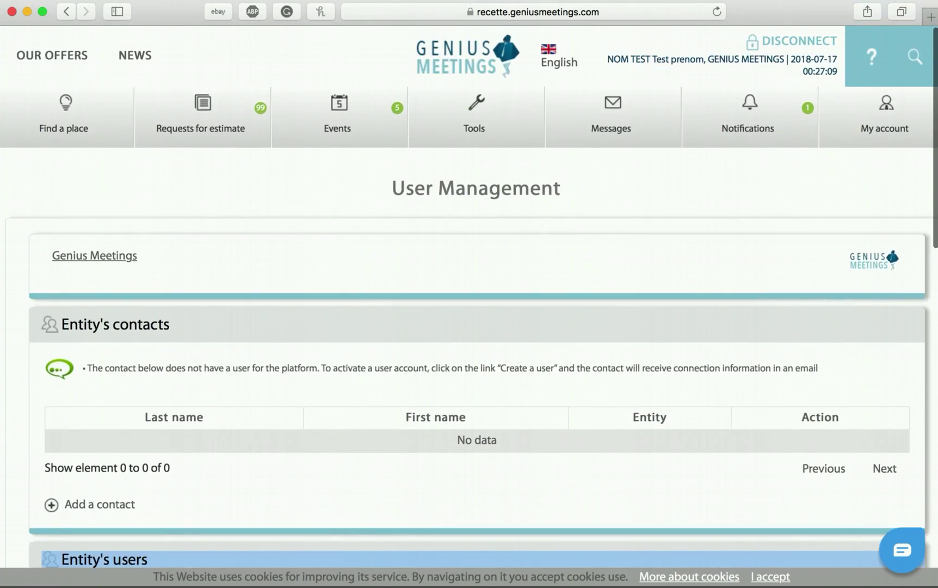
Return to the Advanced Settings page and find the Manage habilitations table
mouse_move(498, 133)
click(463, 264)
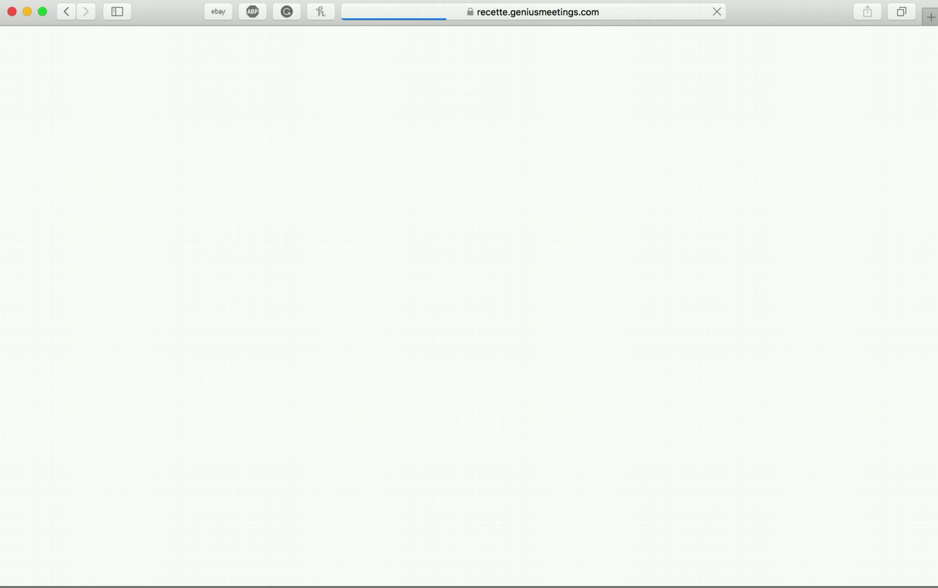
scroll(469, 305, down, 3)
scroll(469, 305, down, 4)
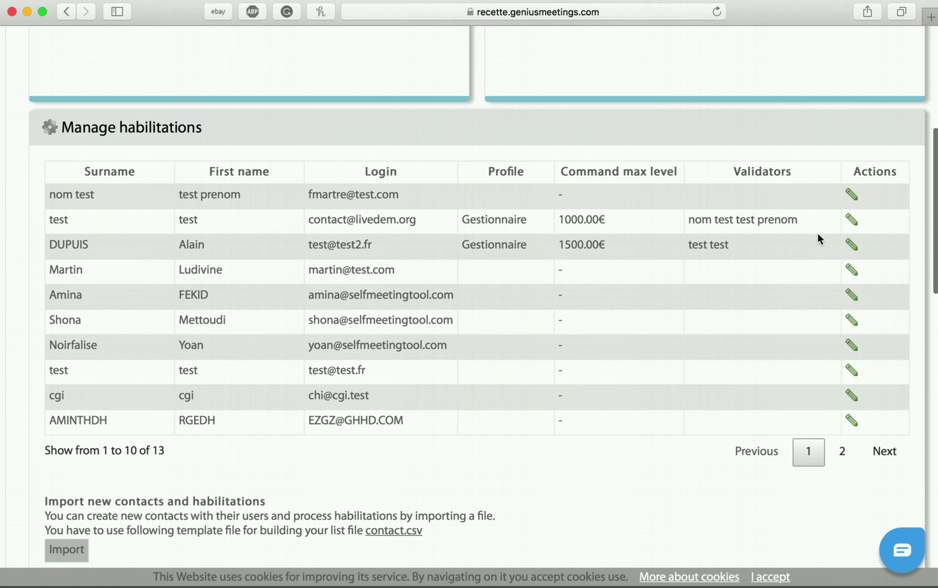
Edit the habilitation of the contact with the 1500.00€ limit, setting the Command max level to 1600
click(851, 243)
drag(846, 243, 777, 222)
double_click(390, 274)
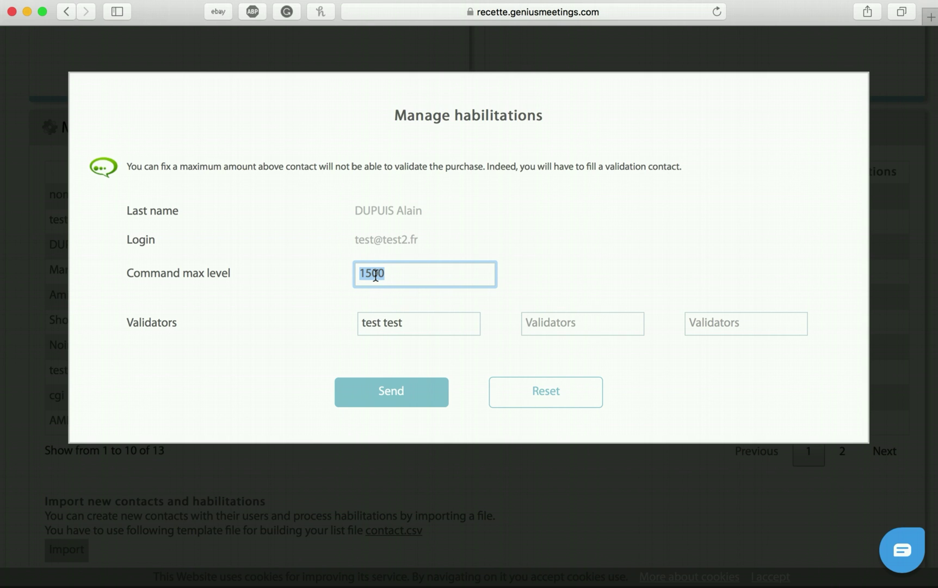
text(16)
Replace the contact's first validator with the first suggestion for "te" and submit the habilitation form
click(374, 327)
triple_click(374, 327)
key(BackSpace)
text(te)
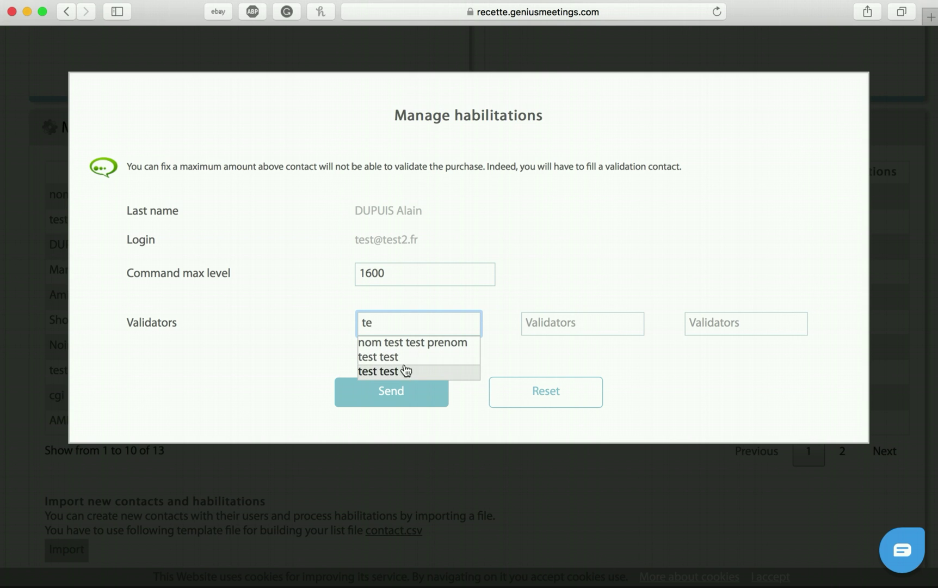
click(402, 347)
click(411, 397)
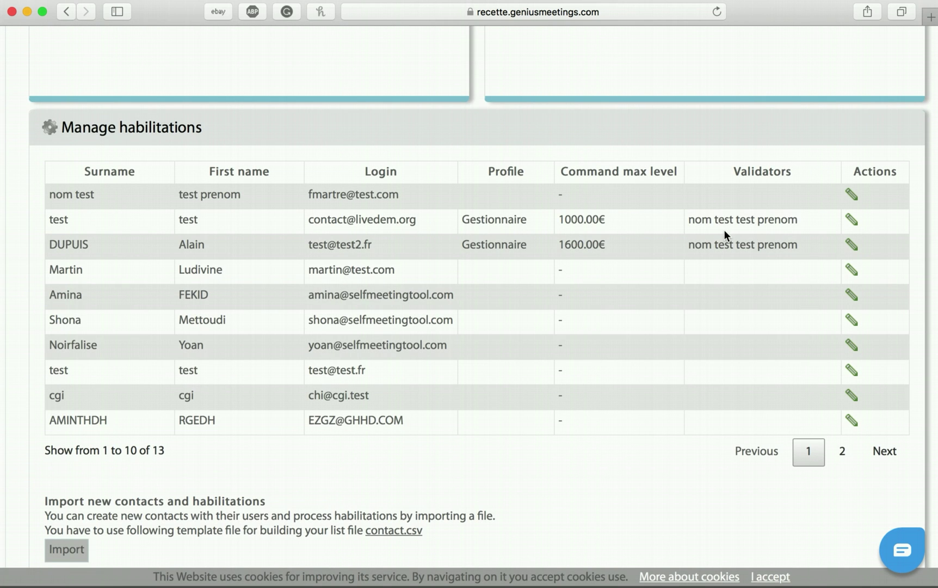
Review the Accounting parameters form and its choices for spending out of system and online payment, closing it without changes
scroll(723, 229, up, 6)
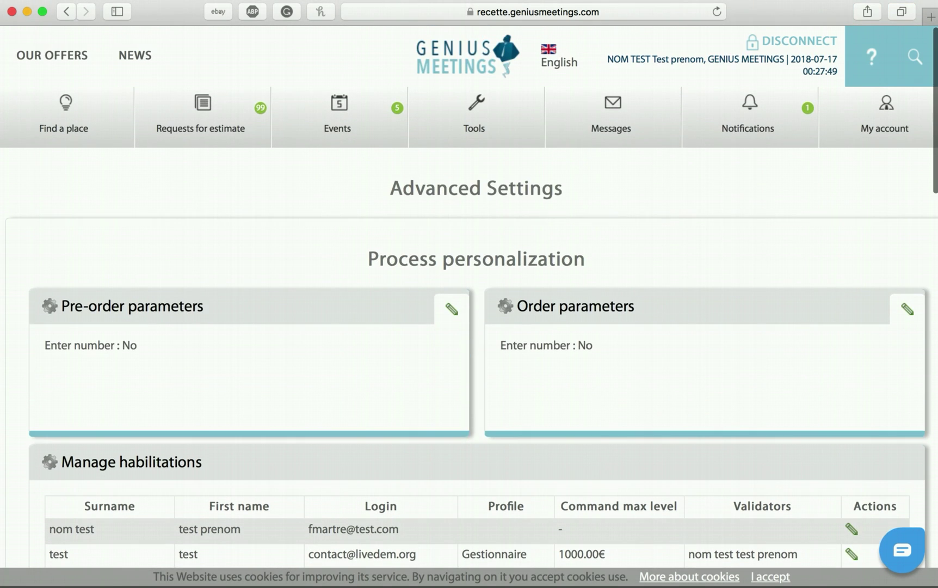
scroll(469, 304, down, 9)
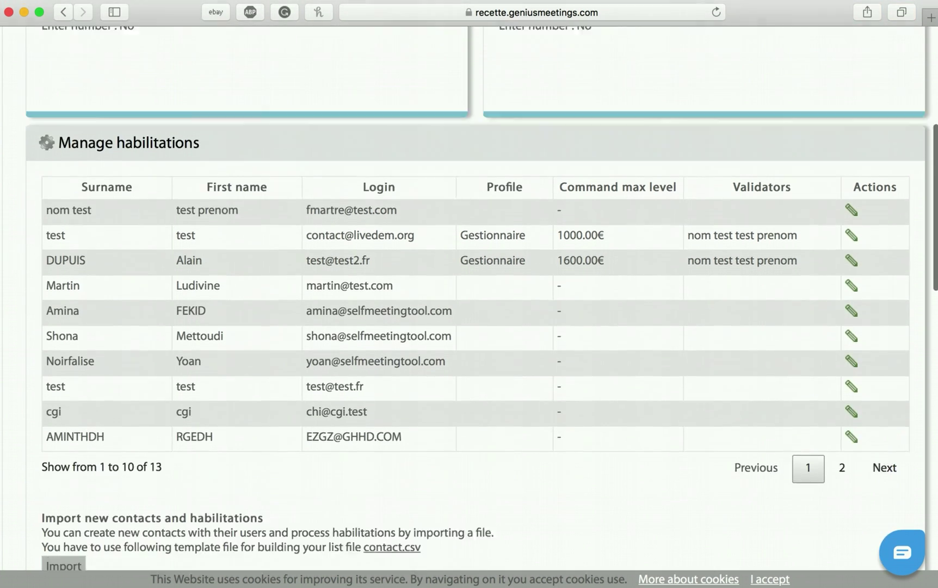
scroll(469, 305, down, 6)
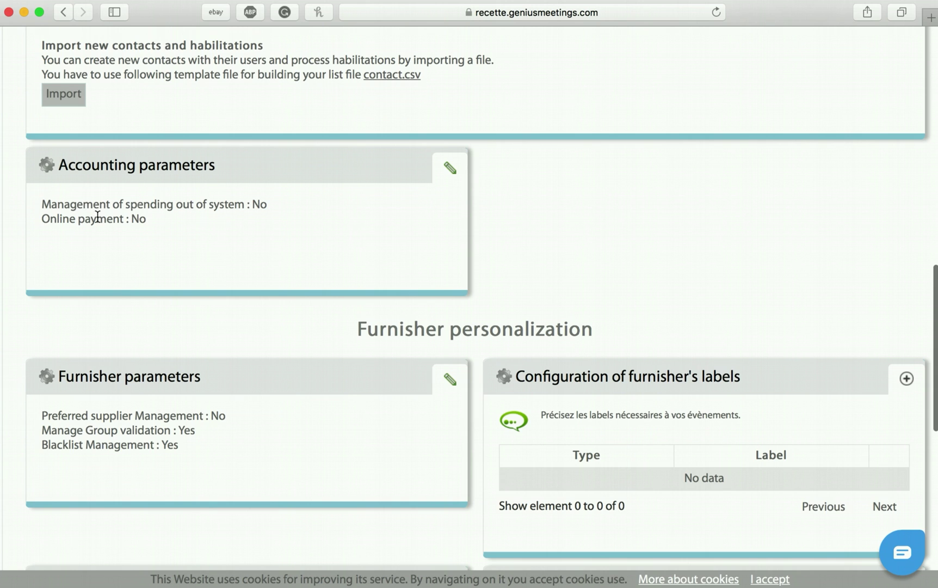
click(452, 170)
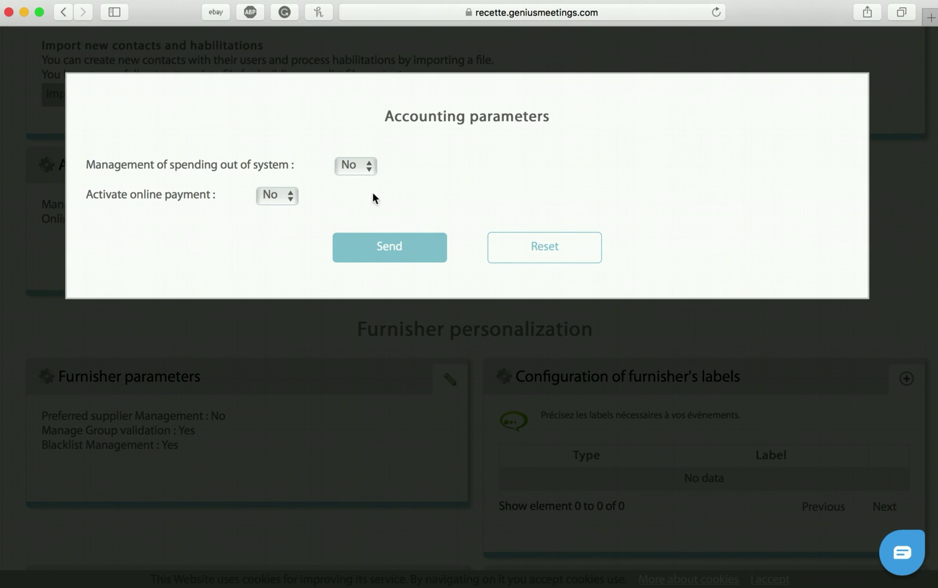
click(353, 166)
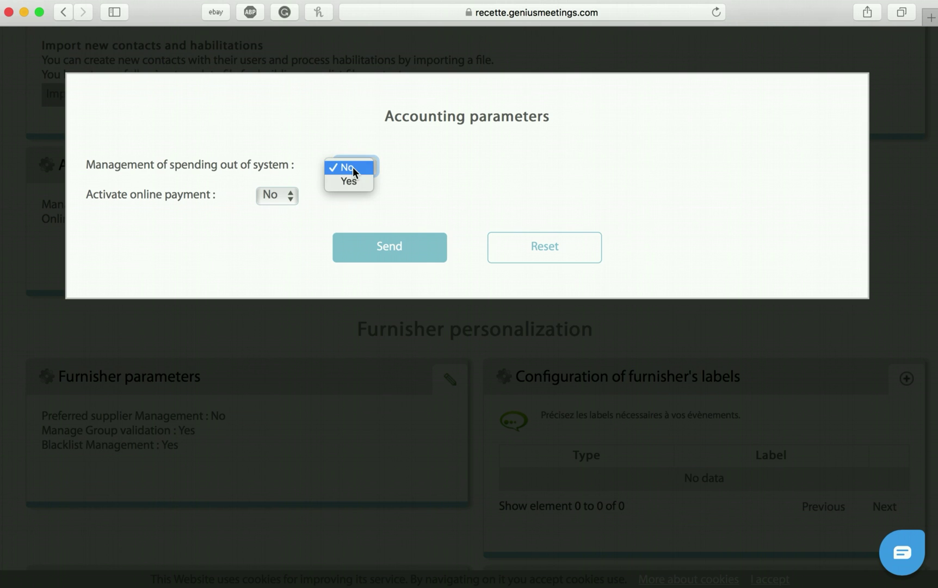
click(423, 171)
click(280, 197)
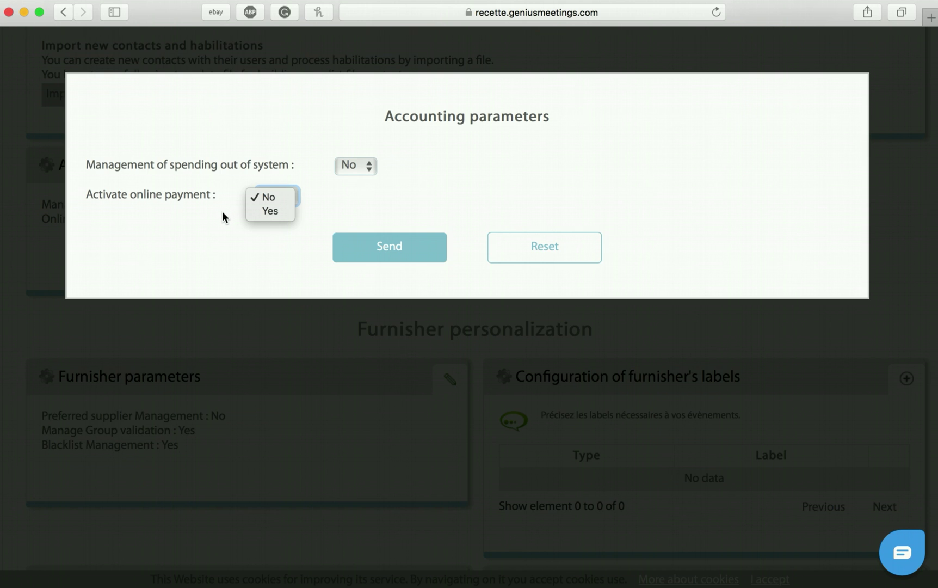
click(209, 222)
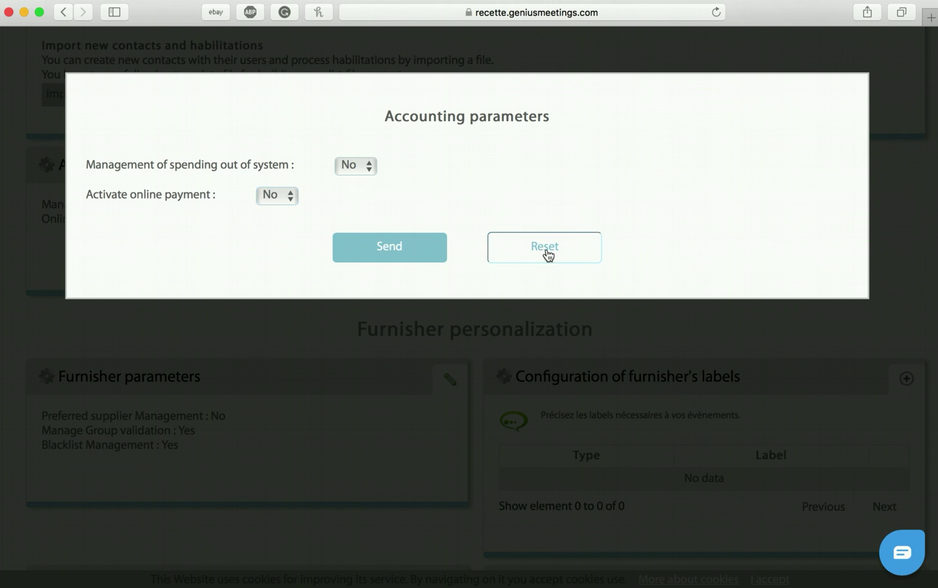
click(547, 249)
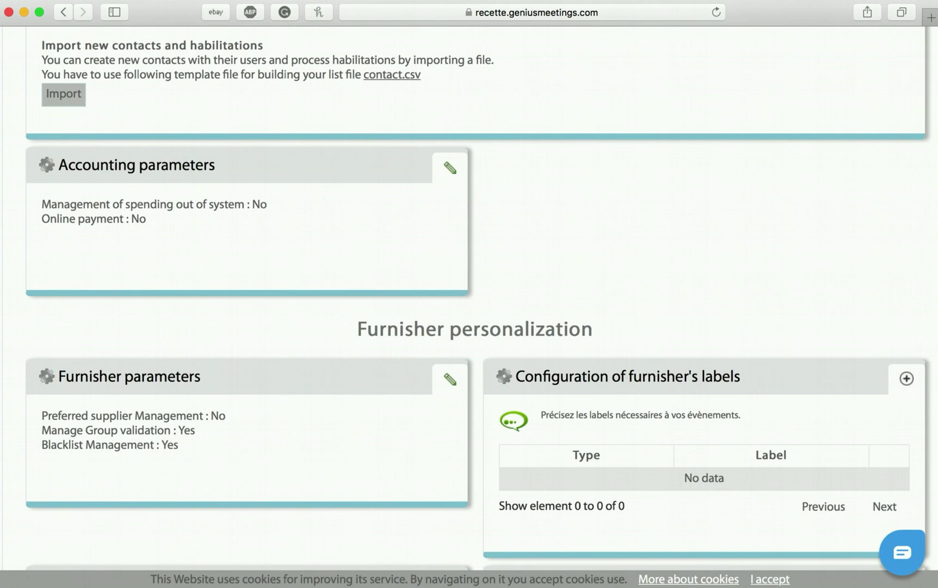
Open the Furnisher parameters form and examine its preferred supplier, group validation and blacklist management settings
scroll(564, 303, down, 5)
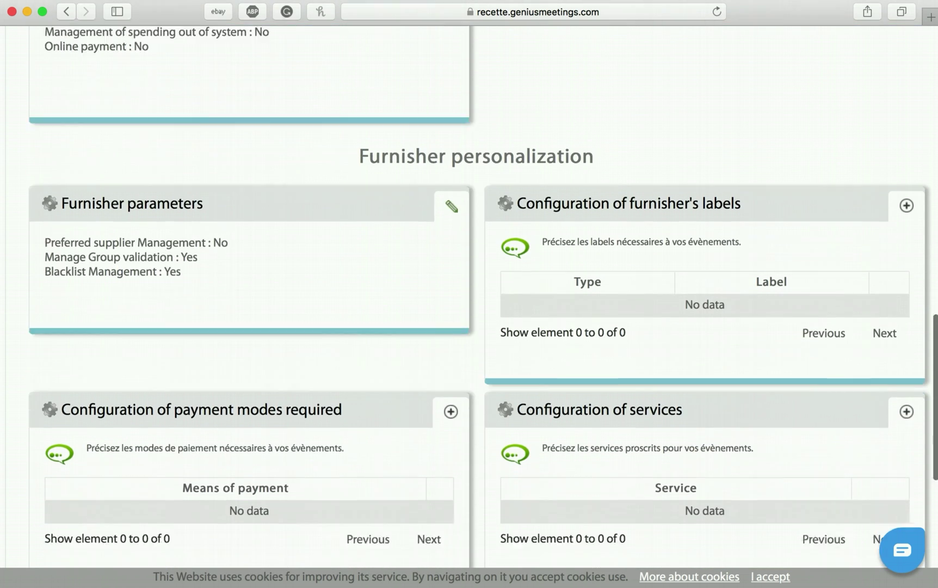
scroll(394, 163, down, 1)
drag(358, 121, 604, 124)
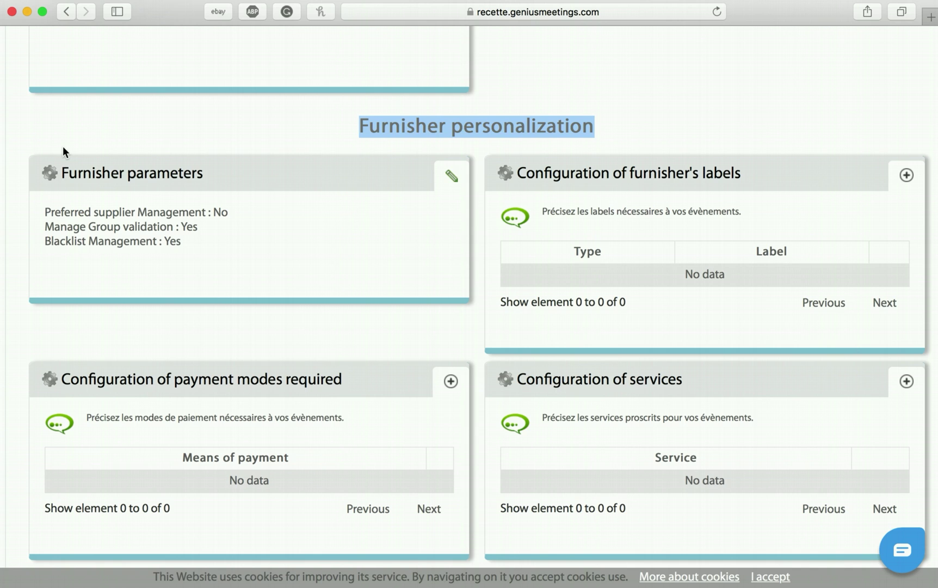
drag(212, 176, 62, 174)
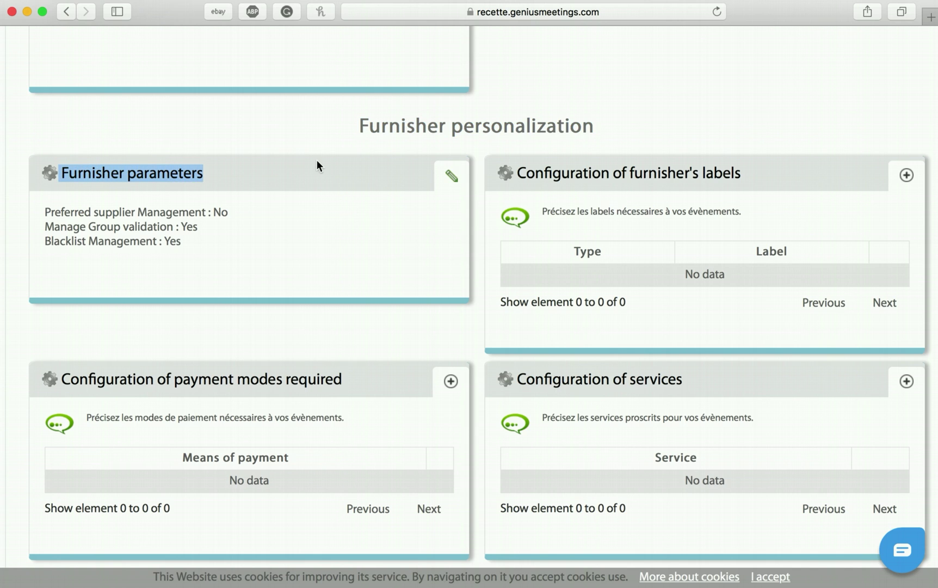
click(451, 178)
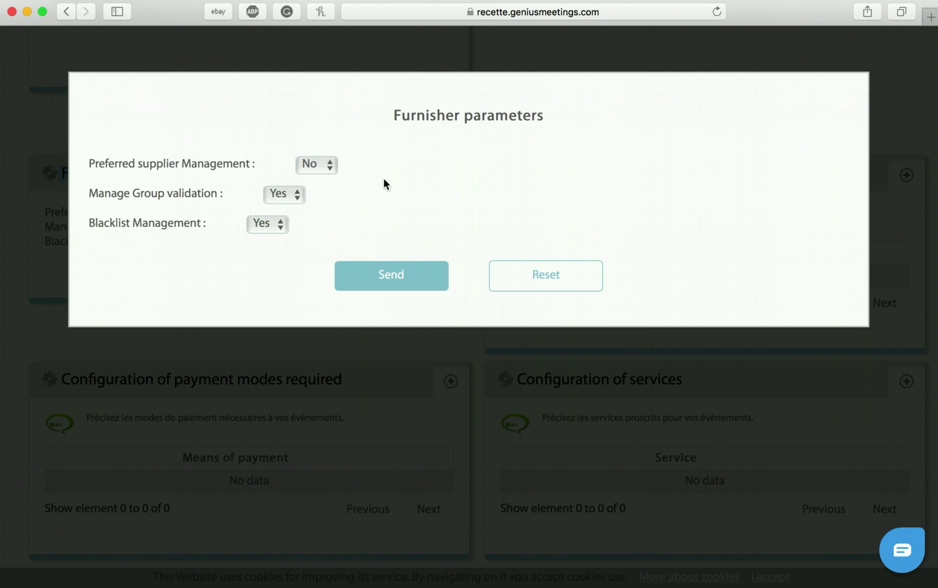
drag(90, 161, 249, 167)
drag(90, 190, 224, 194)
drag(86, 221, 213, 230)
View the choices for Preferred supplier Management and Manage Group validation, keeping both values, and reset the form
click(330, 165)
click(393, 153)
click(298, 194)
click(297, 240)
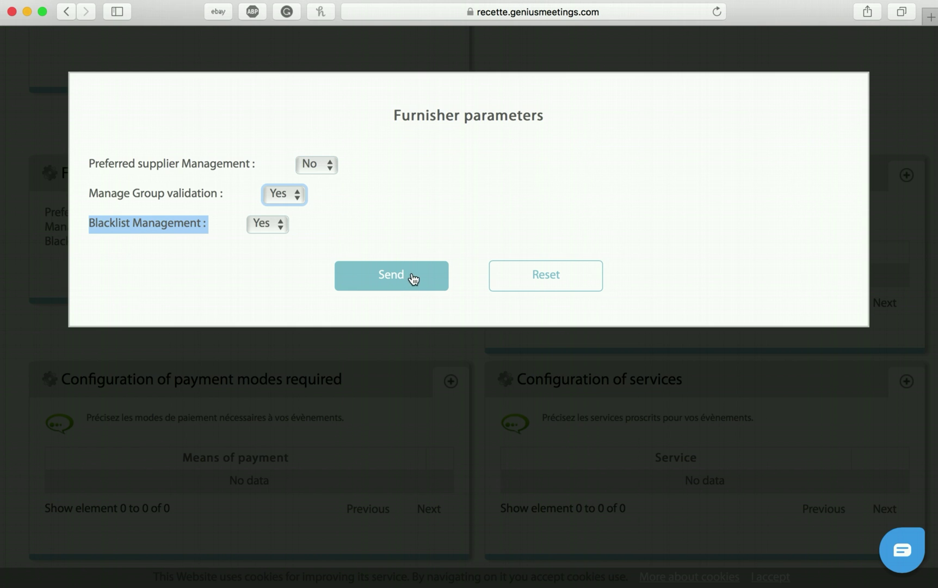
click(563, 272)
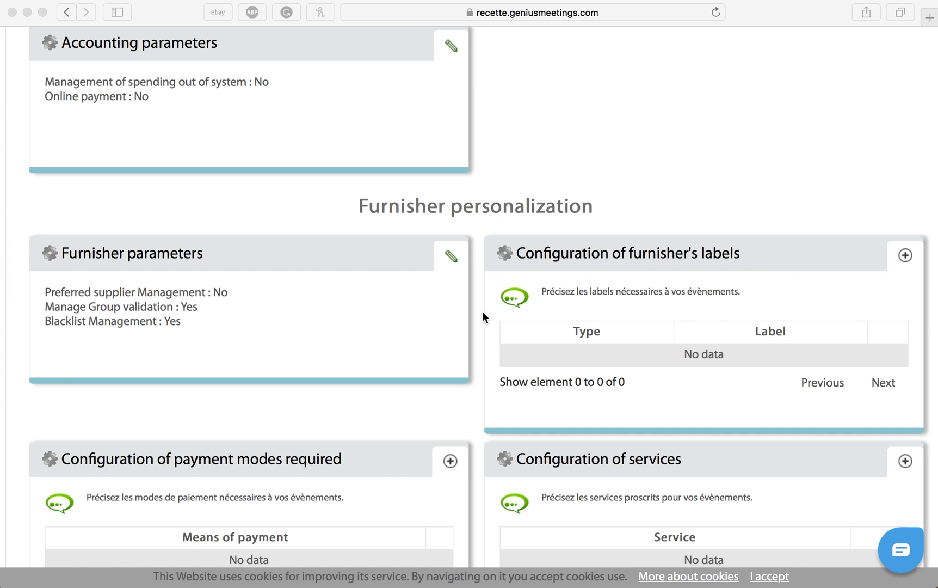
Open the Find a place search page, dismiss the project creation form and go to the General information filters
scroll(480, 308, up, 2)
scroll(479, 308, up, 15)
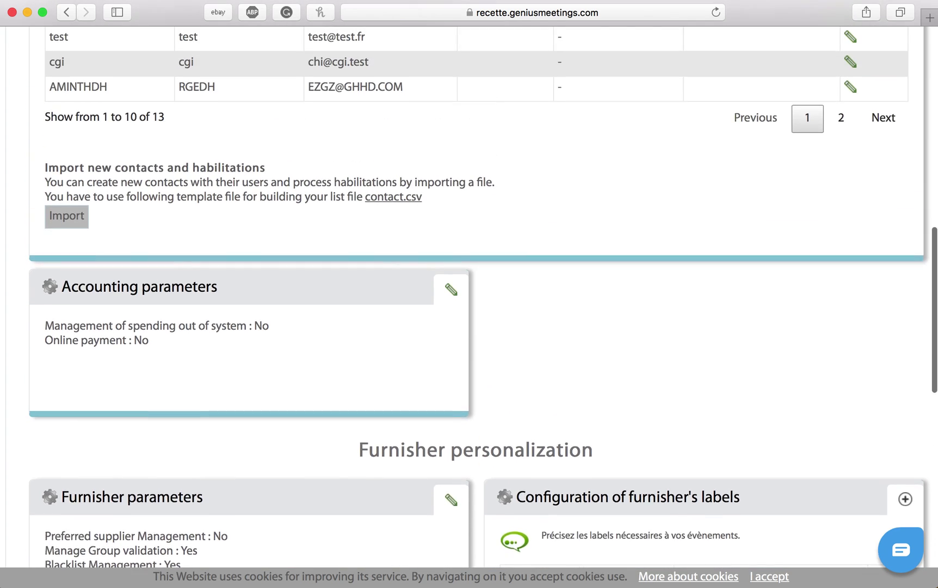
scroll(479, 308, up, 3)
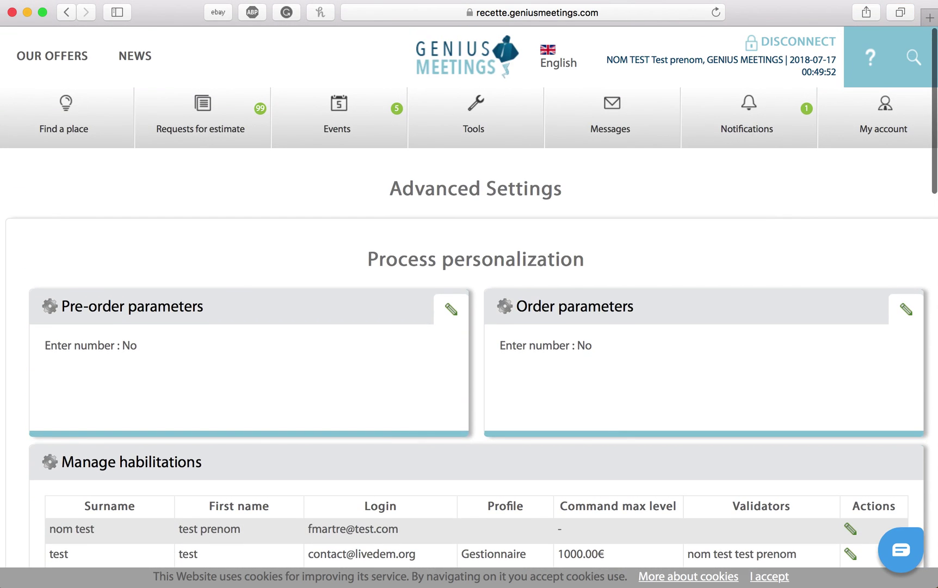
mouse_move(125, 144)
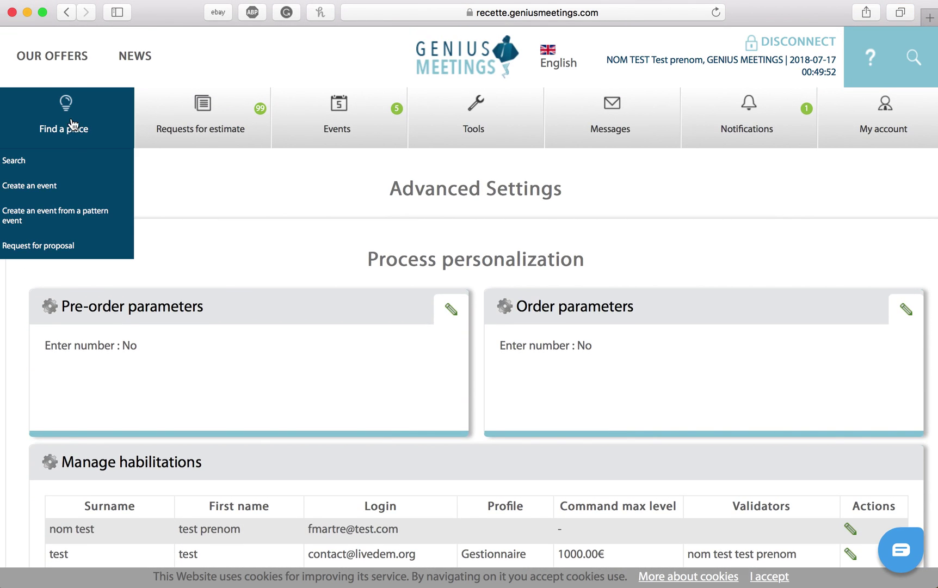
click(71, 121)
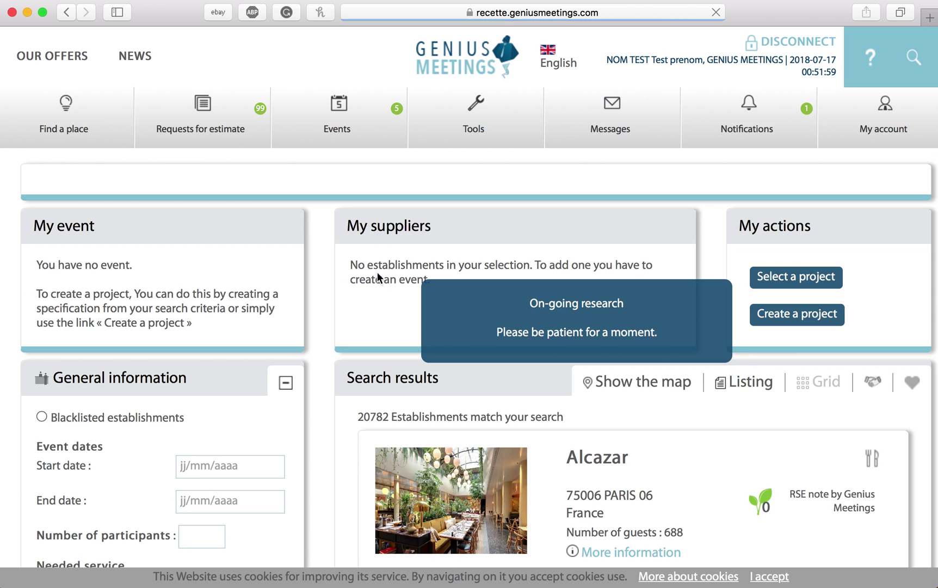
click(286, 382)
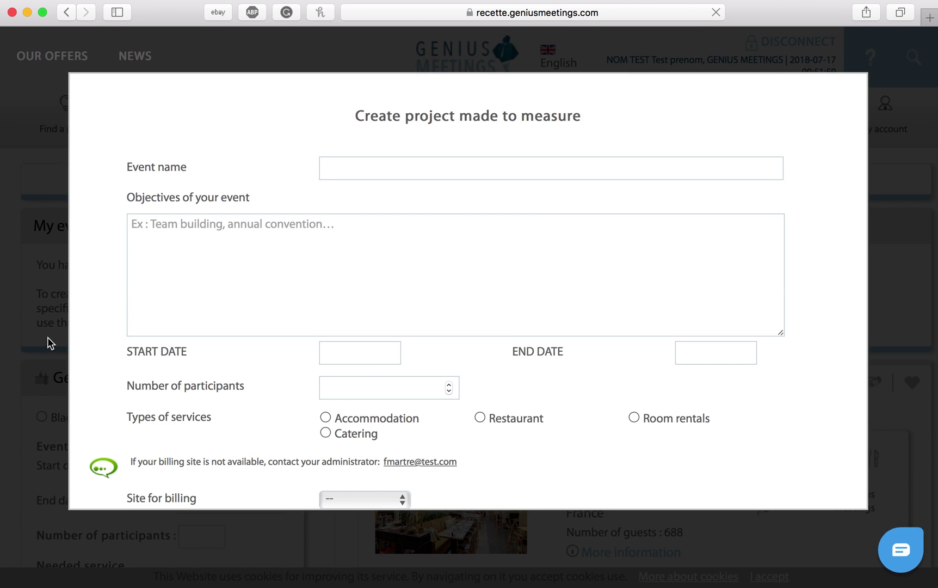
click(32, 372)
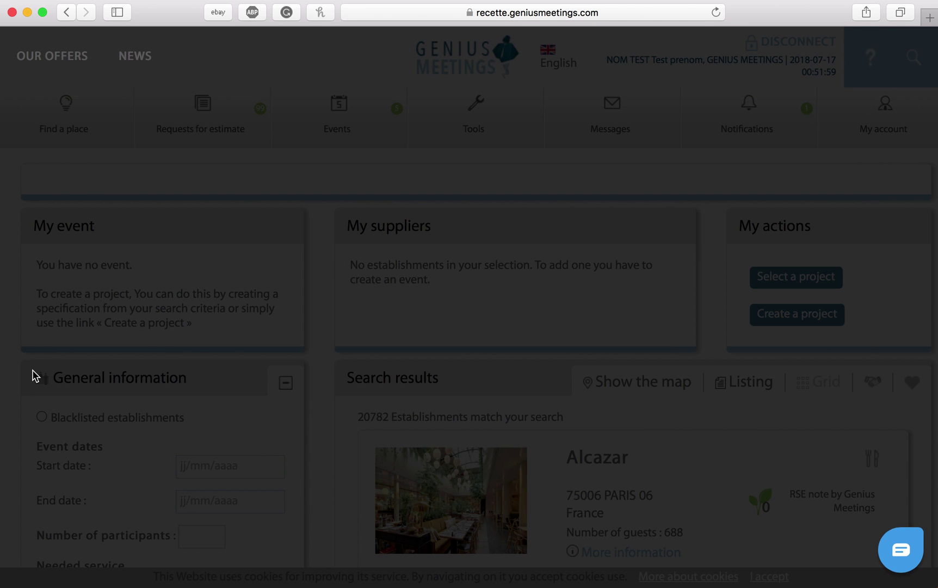
scroll(32, 364, down, 5)
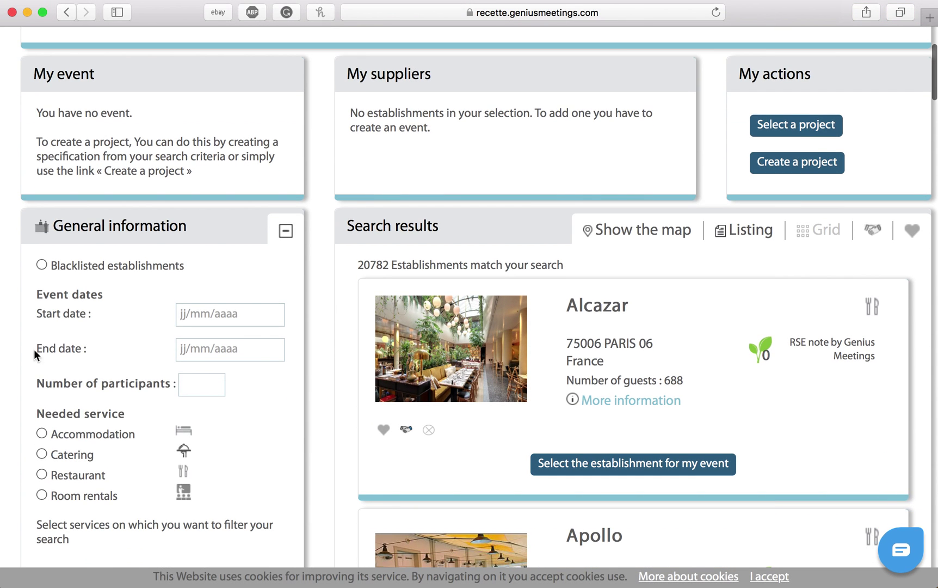
Try the blacklisted, handshake and heart filters on the search results in turn, switching each one off again
click(41, 265)
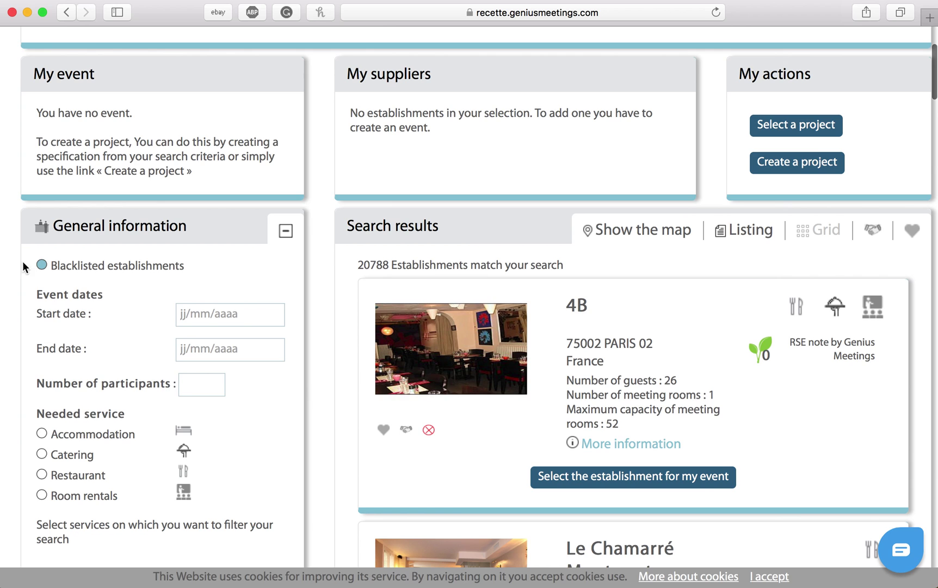
click(44, 264)
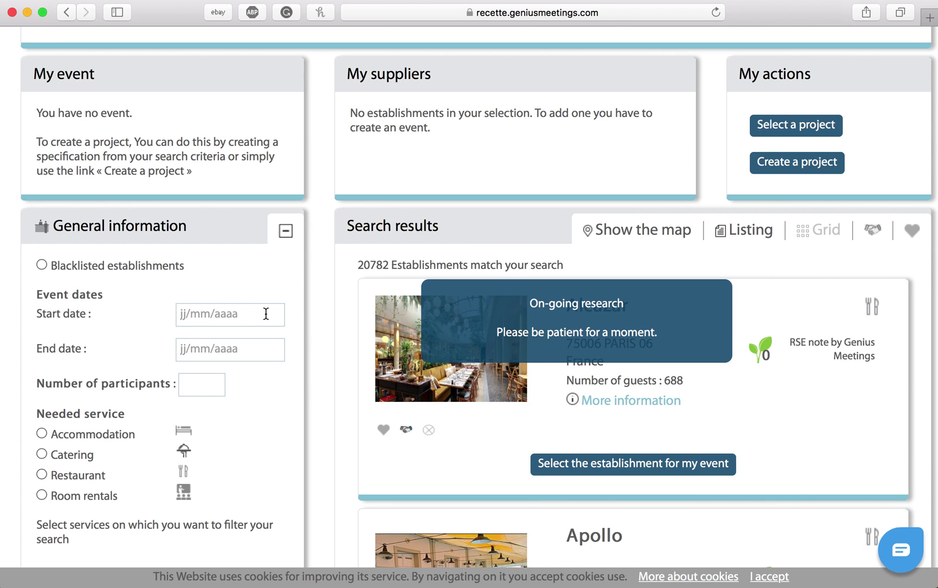
click(873, 232)
click(874, 231)
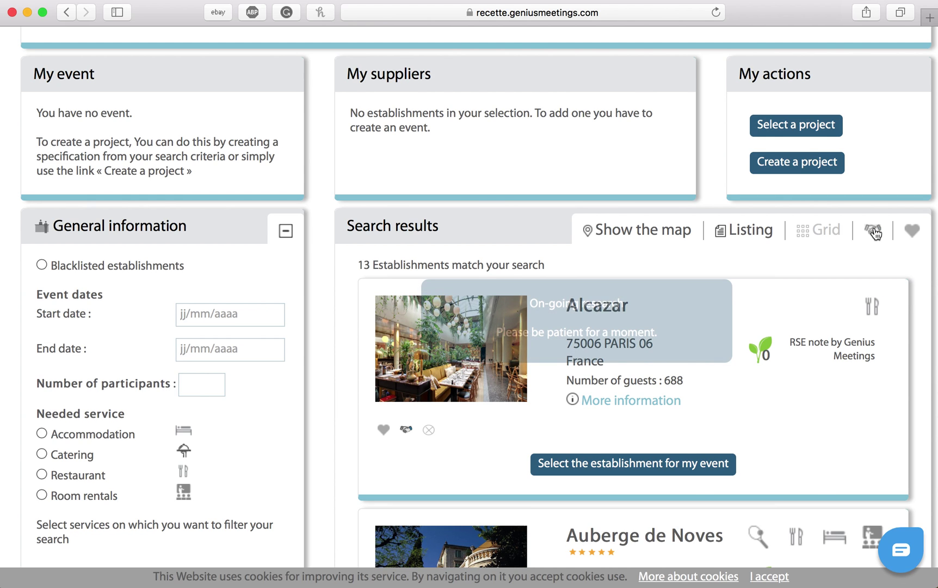
click(913, 233)
click(914, 233)
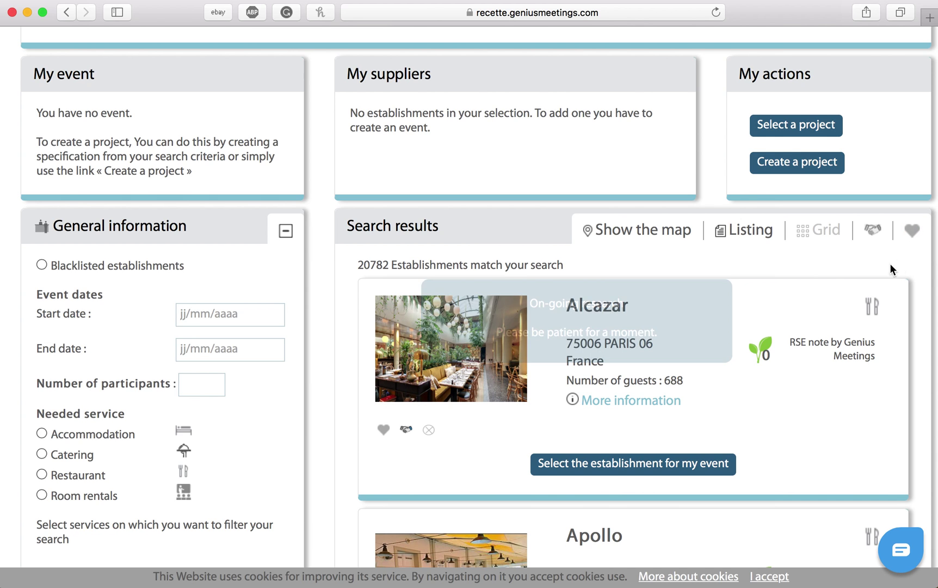
Blacklist the Alcazar establishment from the search results and confirm
scroll(863, 266, down, 3)
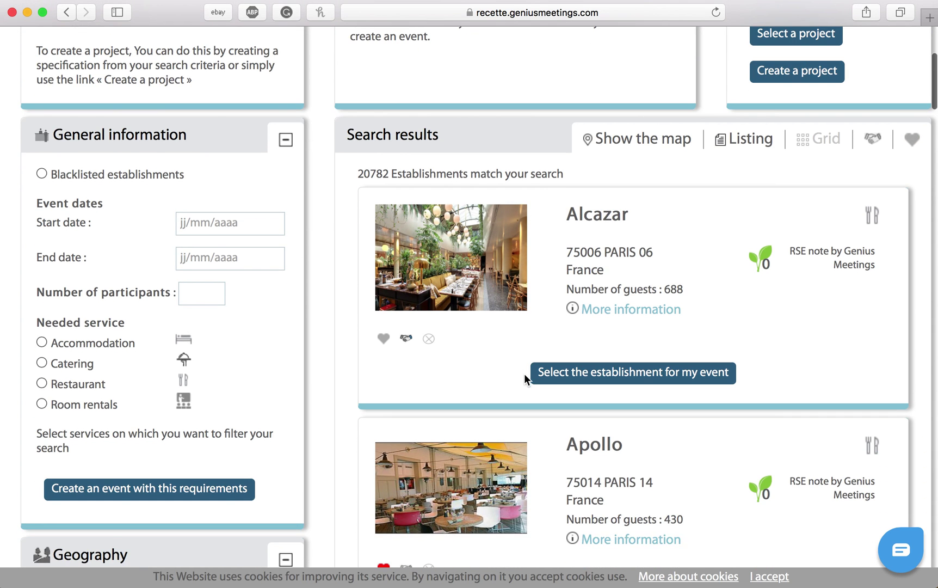
click(430, 339)
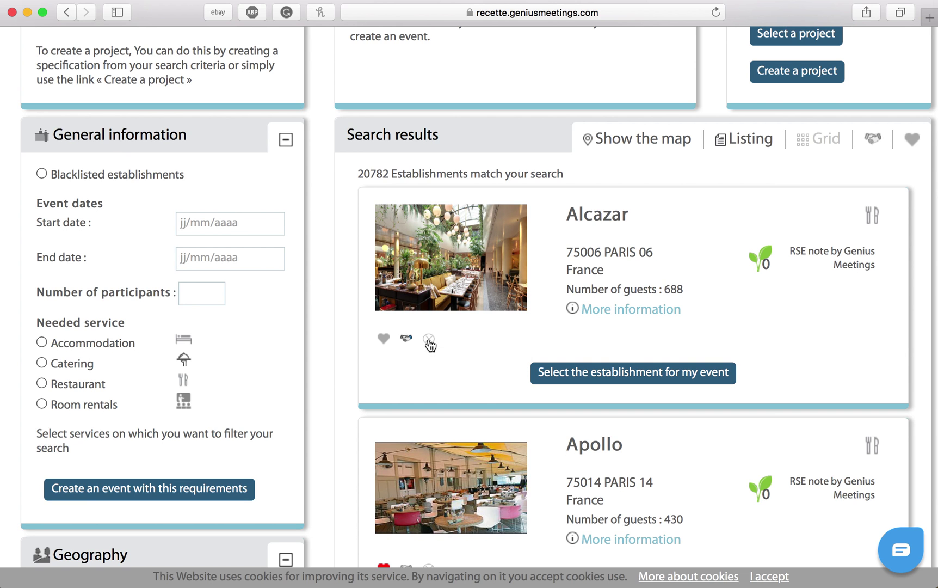
click(470, 200)
Include blacklisted establishments in the results, remove 4B from the blacklist, and switch the blacklisted filter off again
click(40, 174)
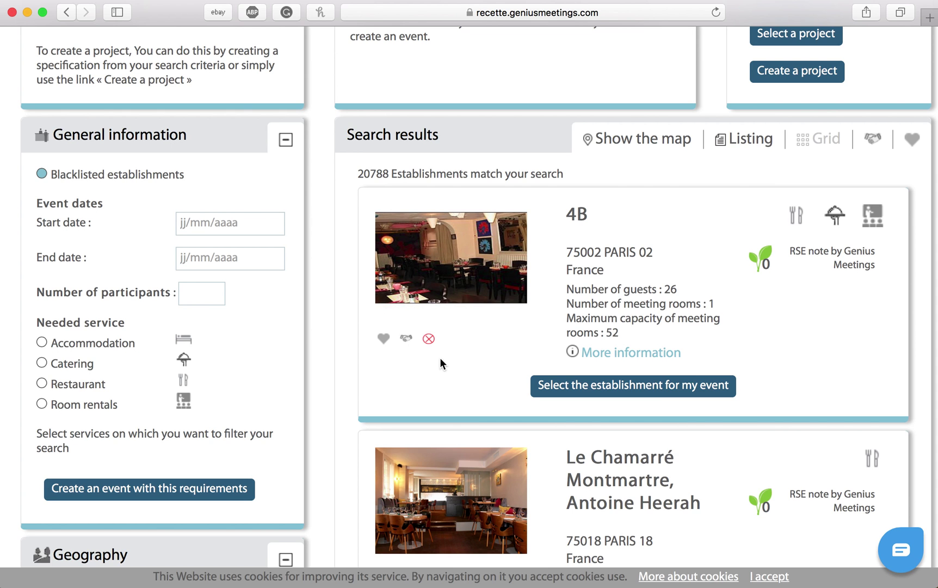
click(428, 341)
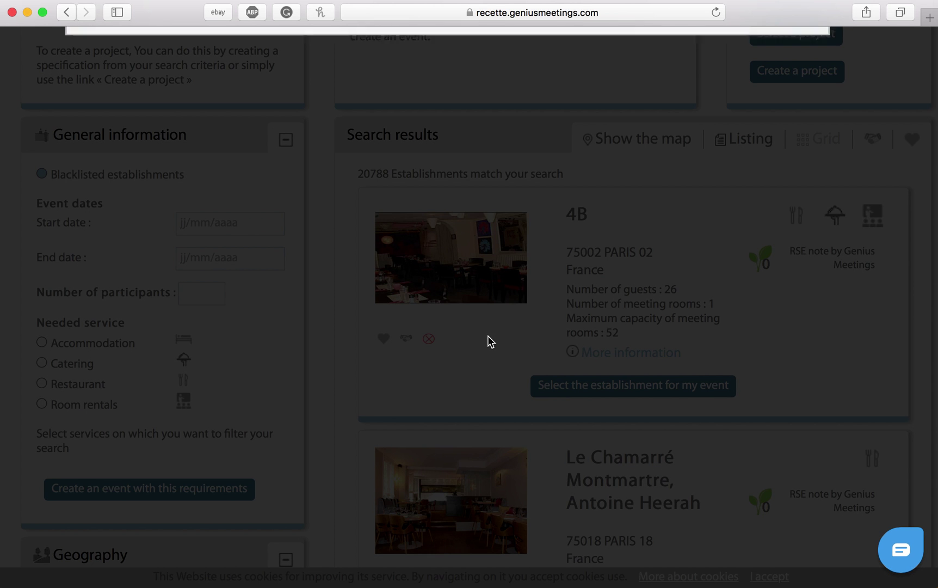
click(469, 203)
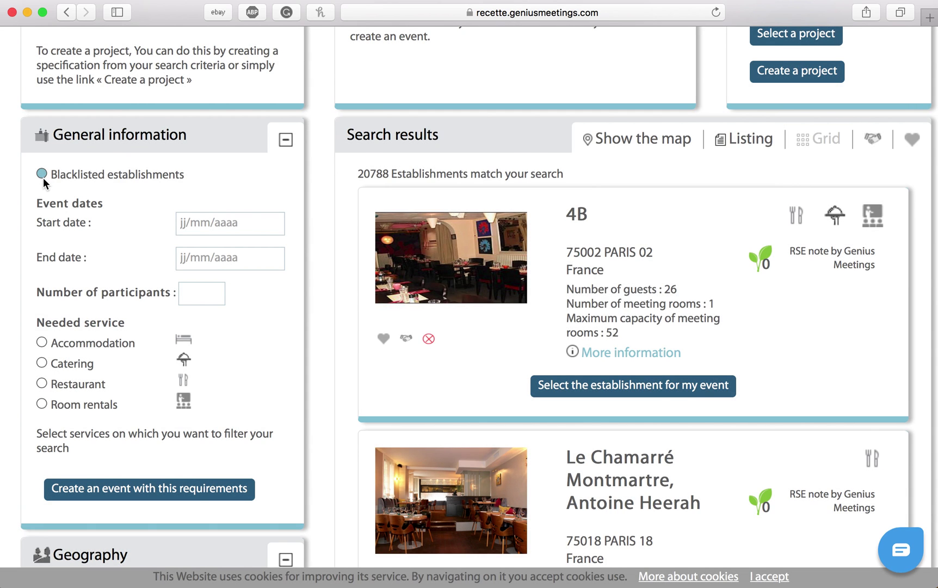
click(43, 176)
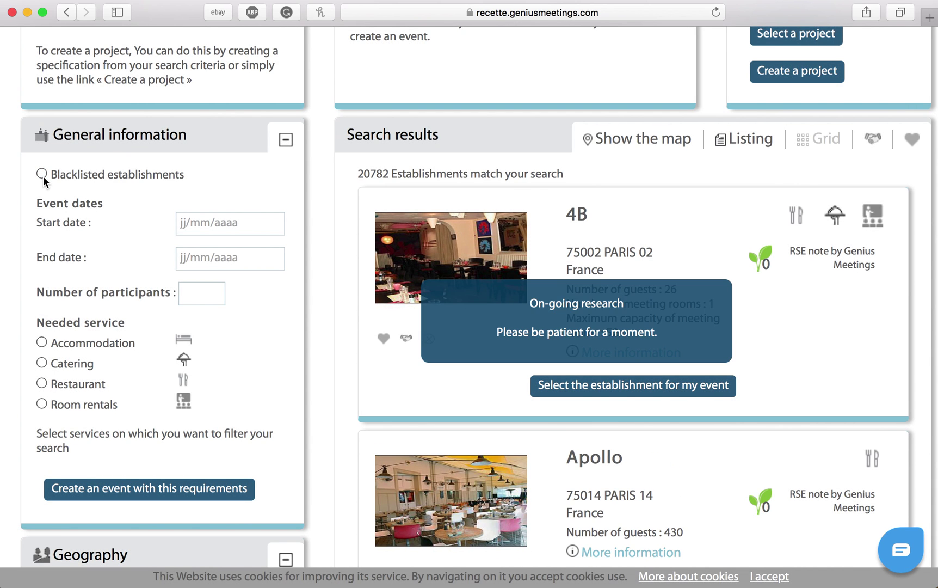
Return from the venue search to Advanced Settings and go to the Furnisher personalization section
scroll(43, 175, up, 10)
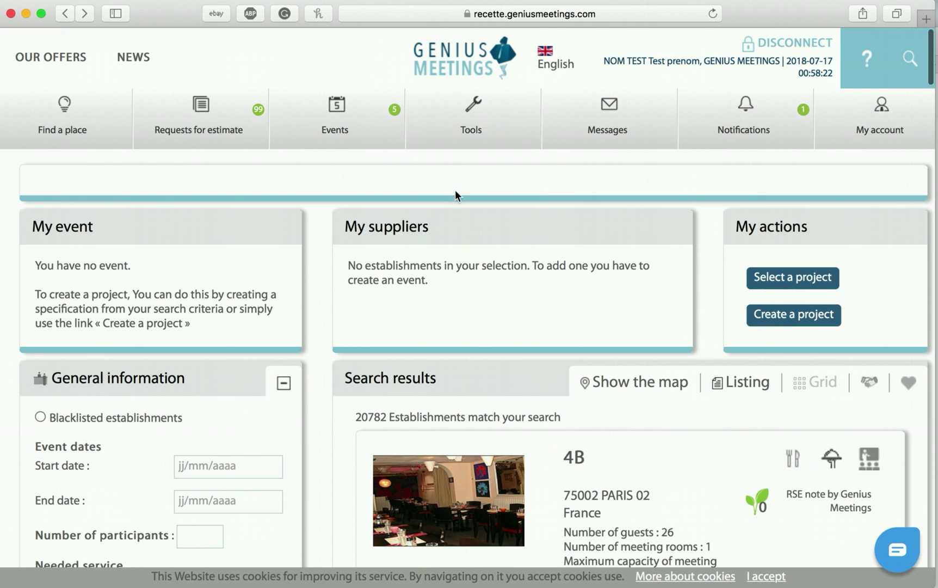
mouse_move(471, 122)
click(457, 262)
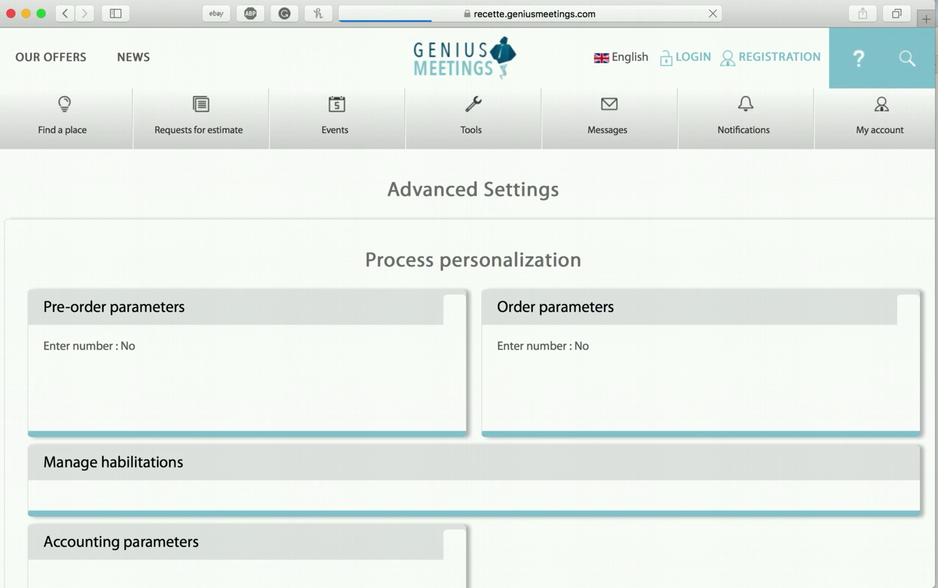
scroll(303, 213, down, 5)
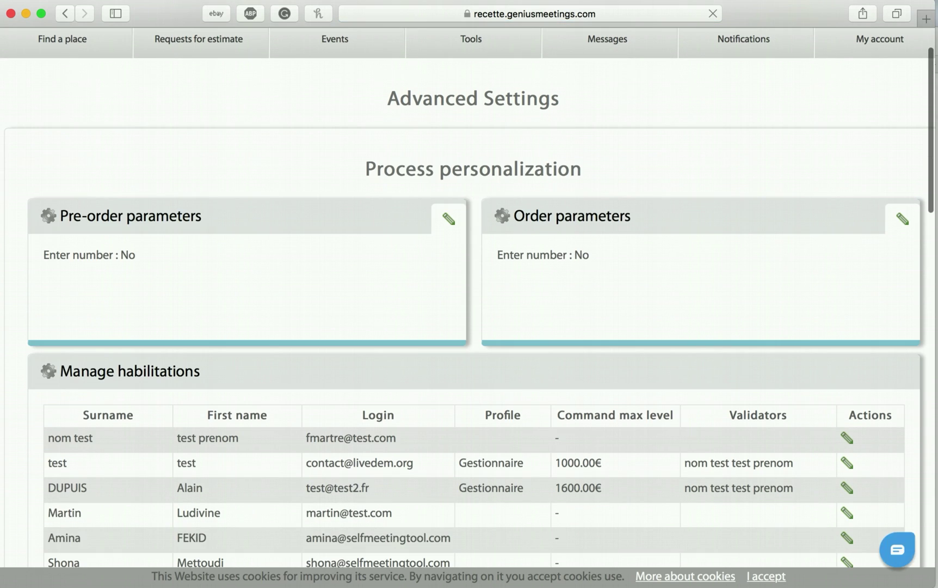
scroll(473, 296, down, 10)
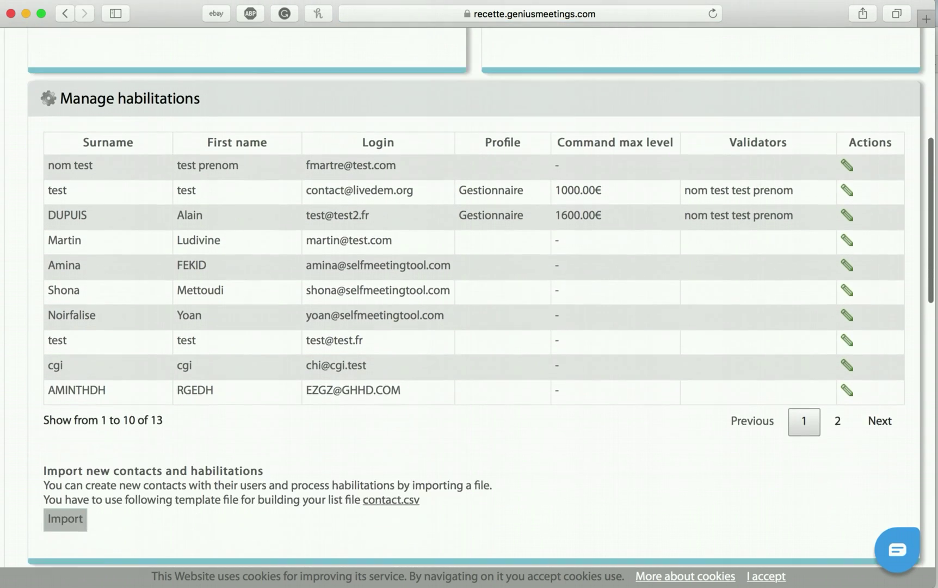
scroll(474, 296, down, 10)
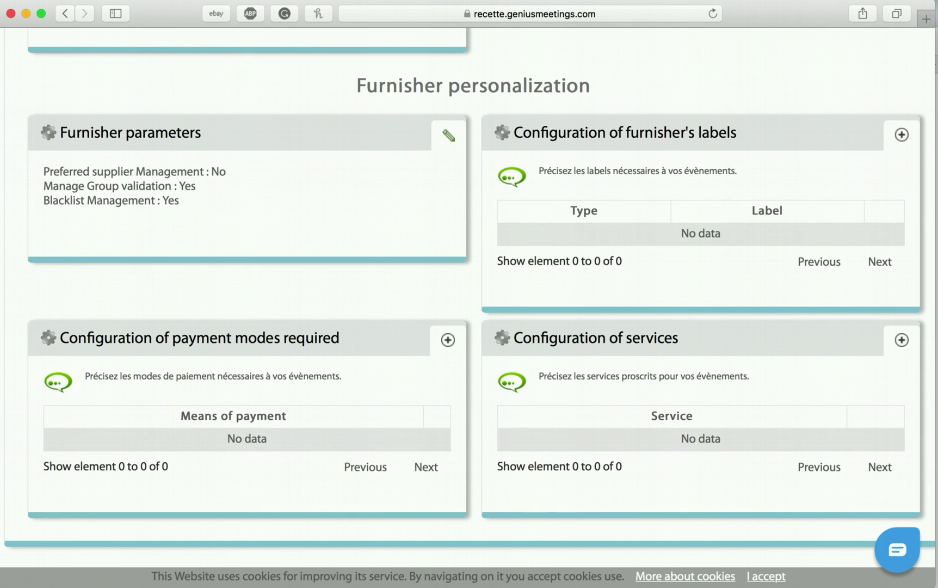
Start a new furnisher's label entry, try type ETABLISSEMENT with the Green Globe label, and discard it
click(902, 136)
click(367, 202)
click(370, 201)
click(438, 226)
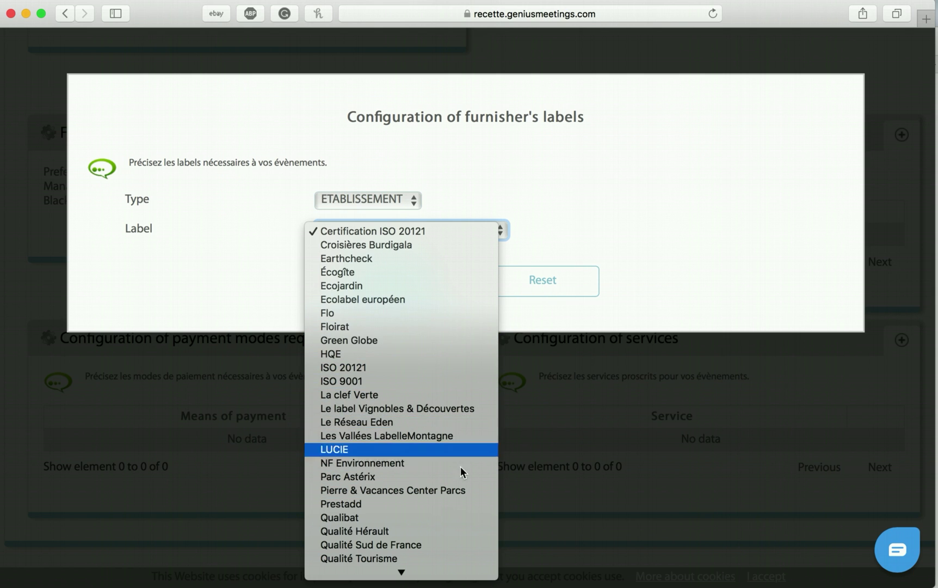
scroll(424, 468, down, 1)
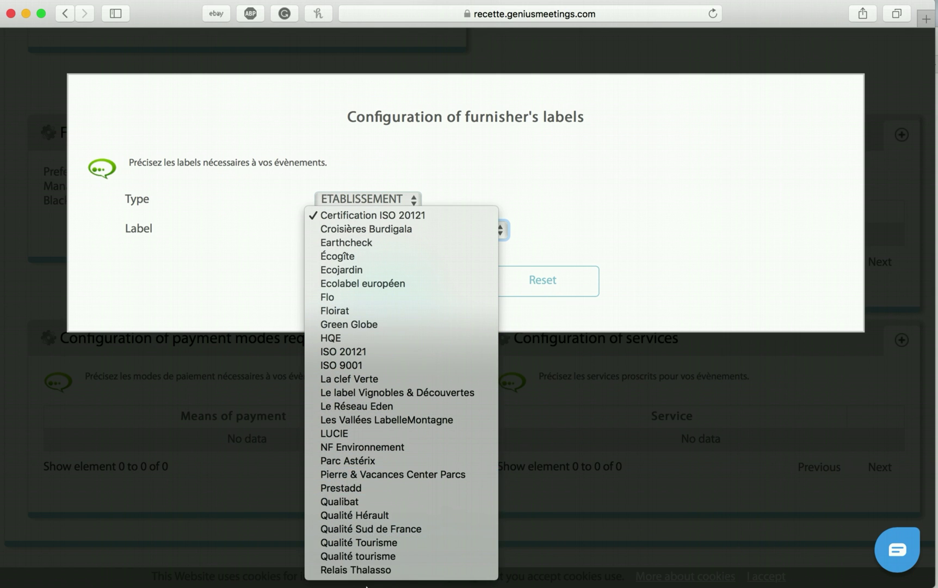
click(354, 325)
click(559, 284)
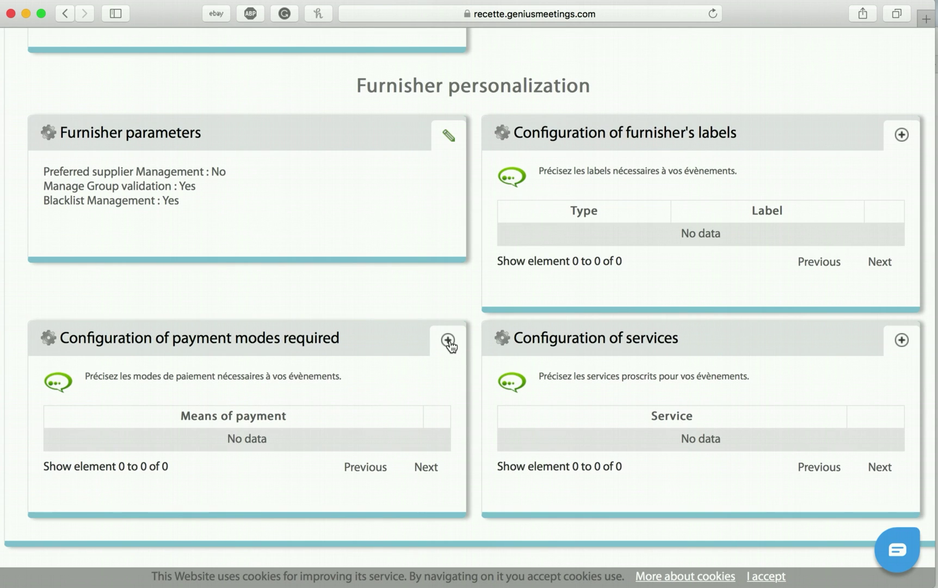
Start a new required payment mode entry, try AMEX as the means of payment, and discard it
click(447, 340)
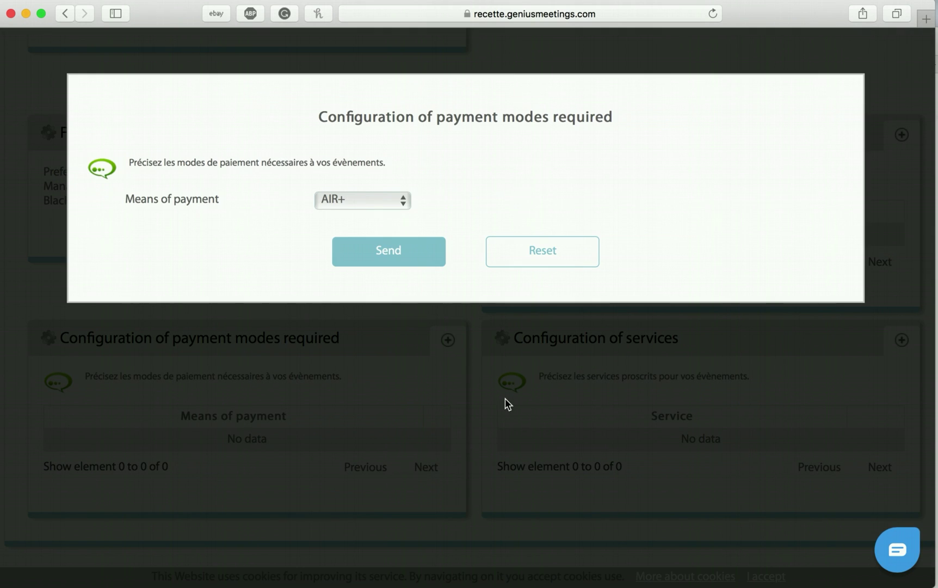
click(378, 198)
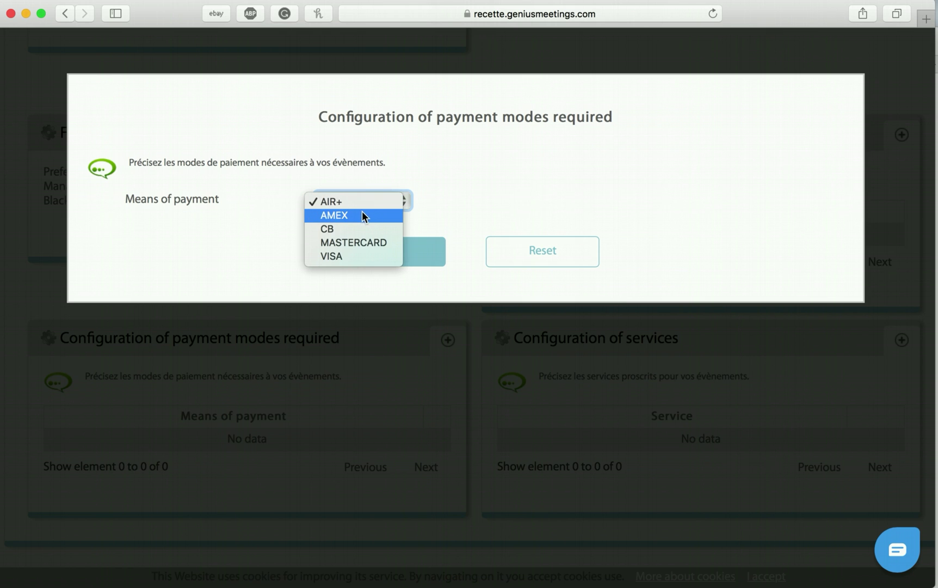
click(363, 215)
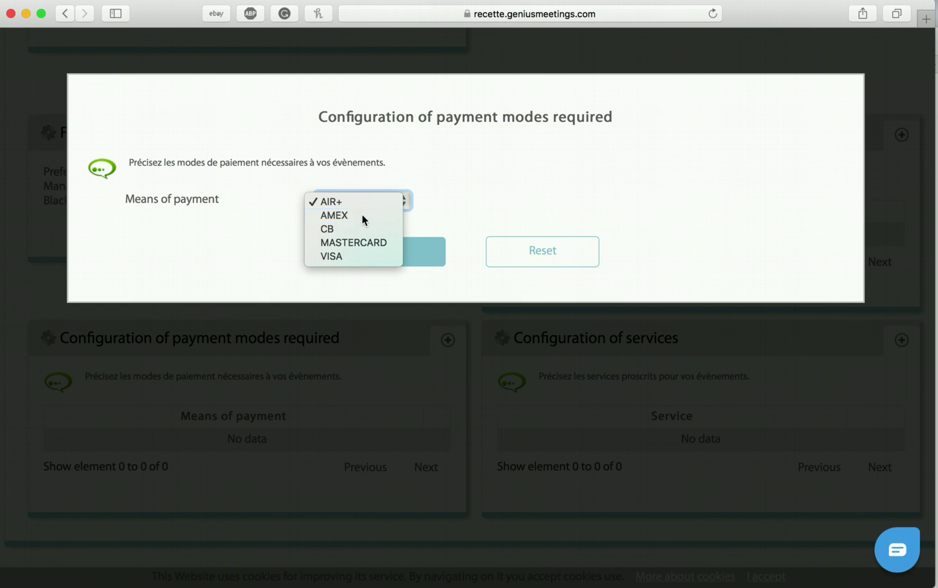
click(547, 262)
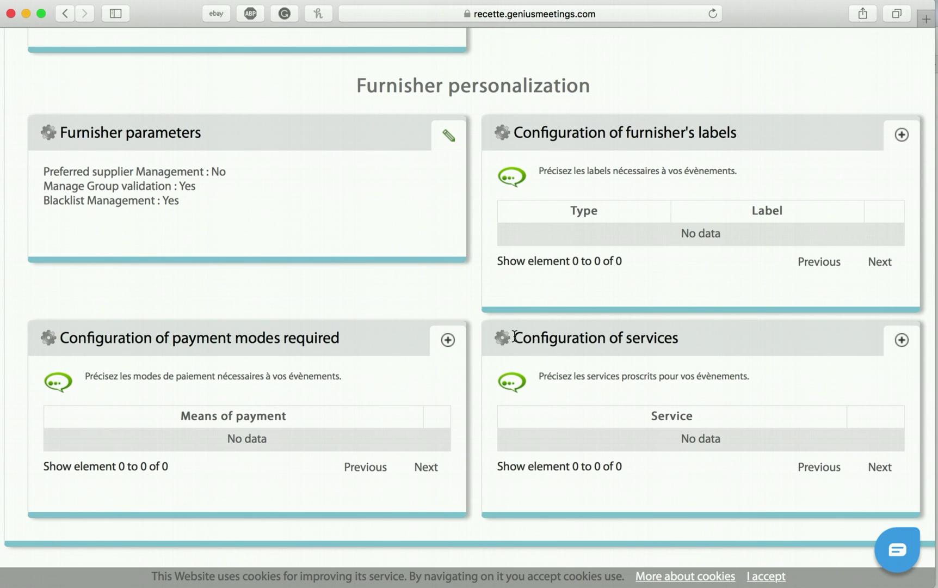
Start a new entry in the configuration of services, try Catering as the service, and discard it
drag(514, 336, 532, 337)
click(901, 340)
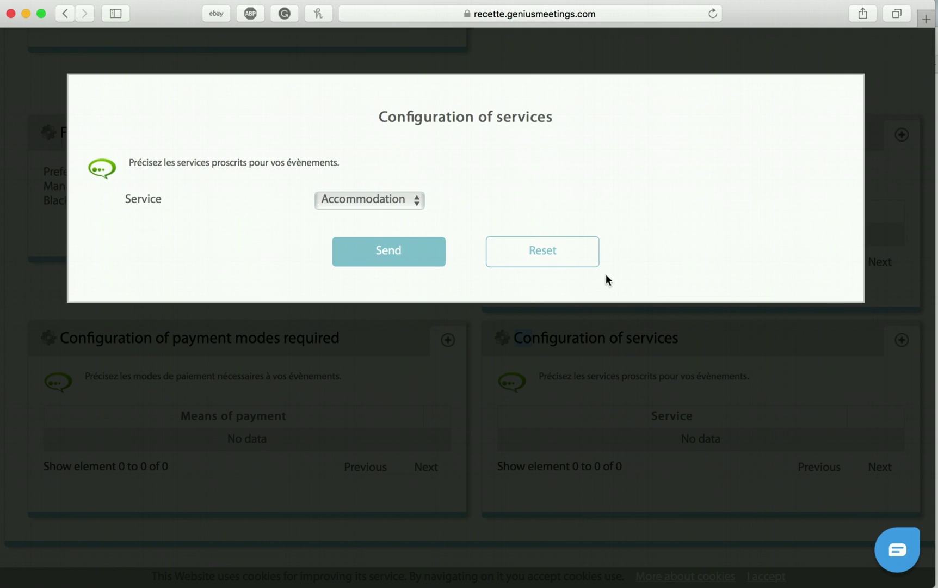
click(376, 199)
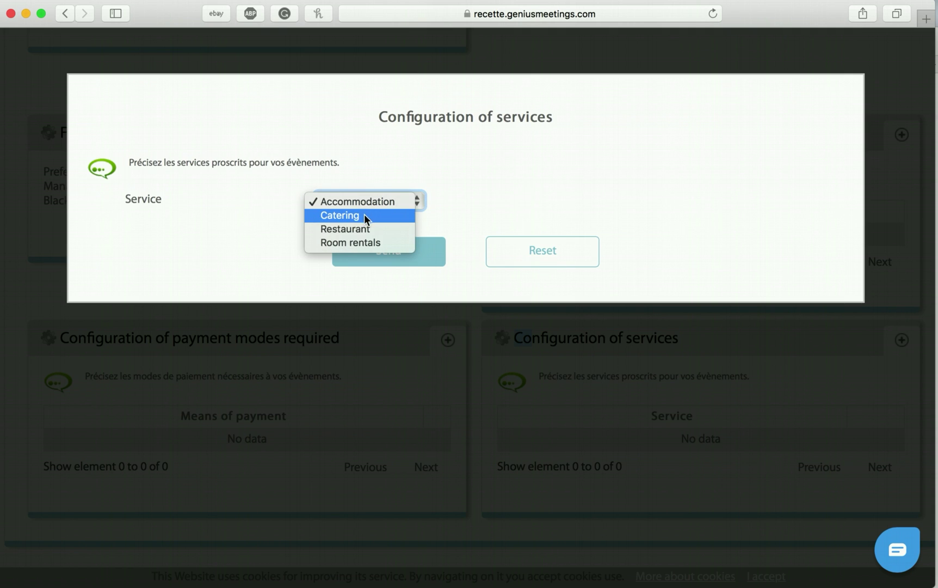
click(360, 218)
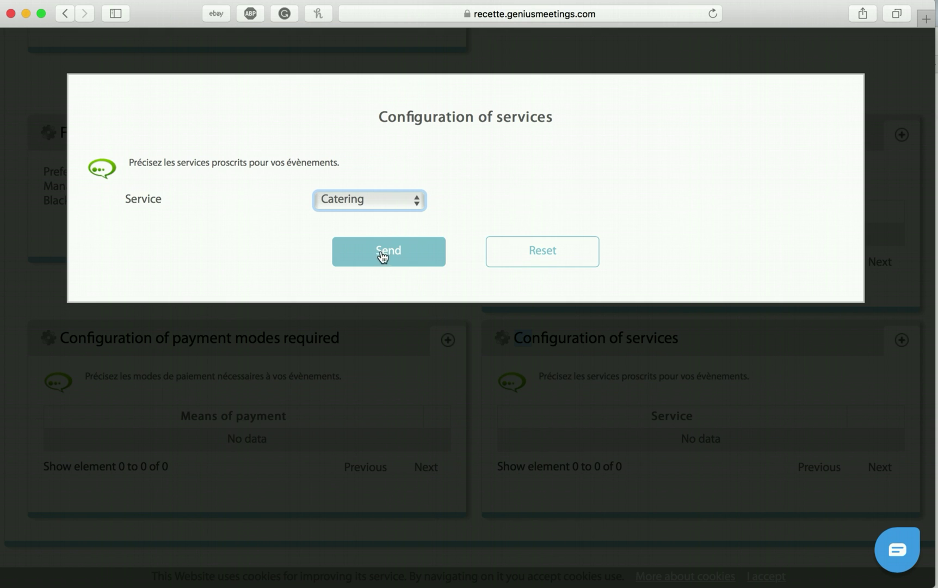
click(555, 257)
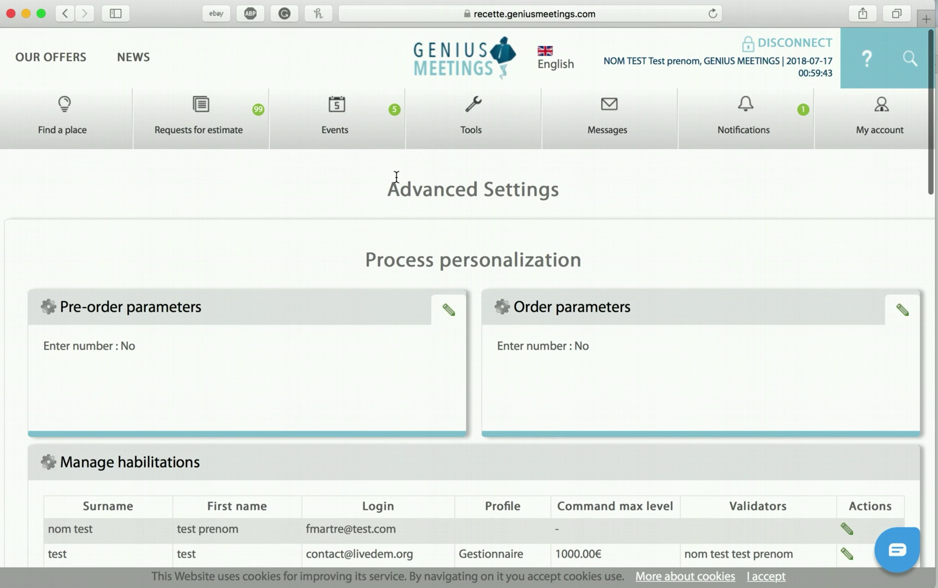
drag(397, 177, 582, 203)
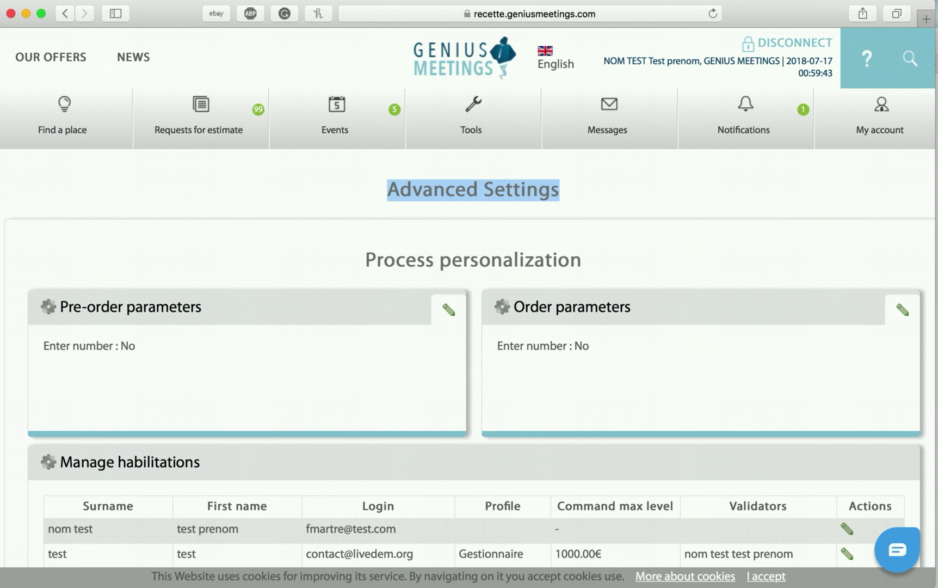